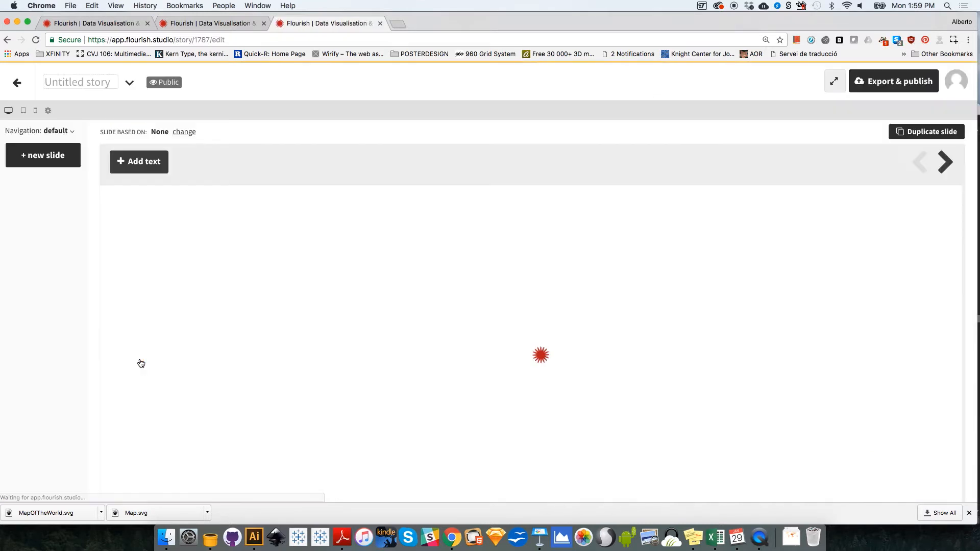
# Step: Name the untitled story PresidentialElections
pyautogui.tripleClick(88, 82)
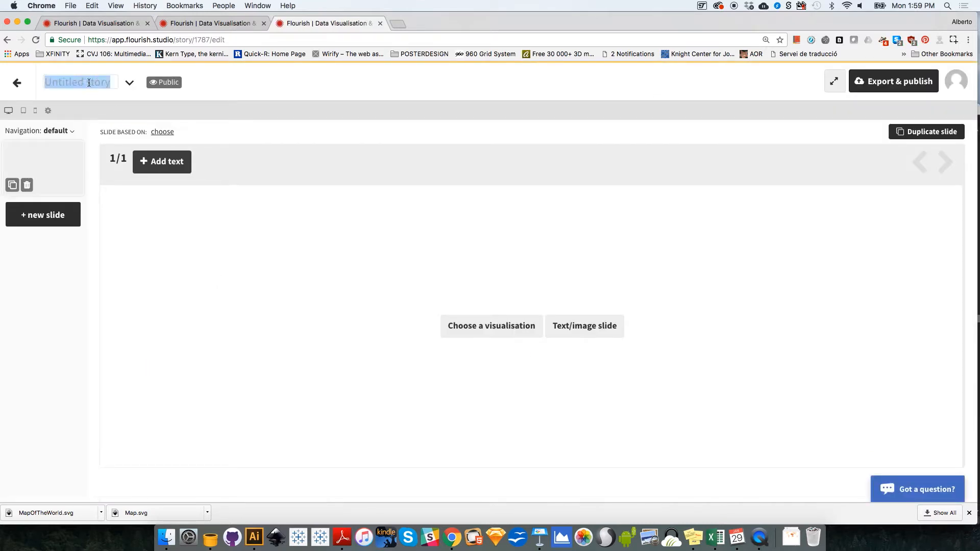
pyautogui.write('Preside')
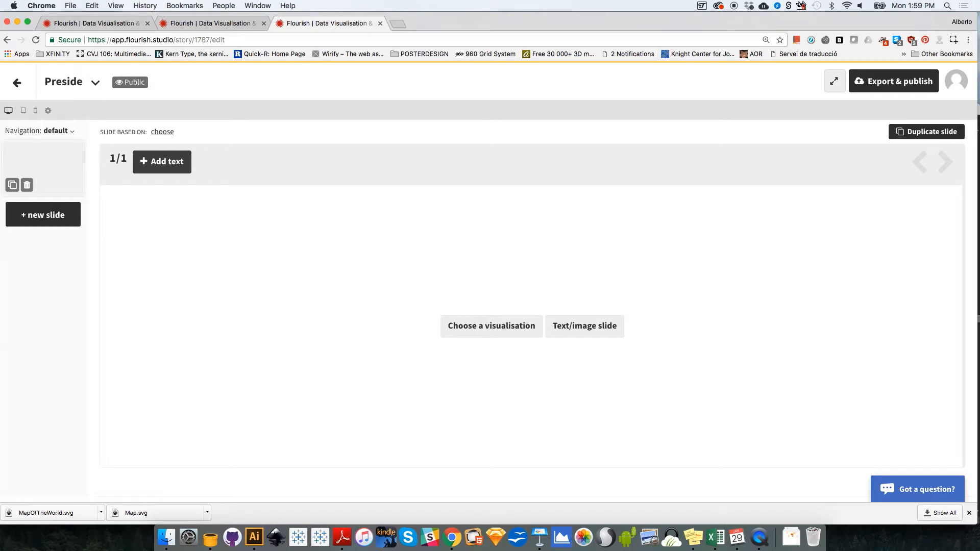
pyautogui.write('ntialElections')
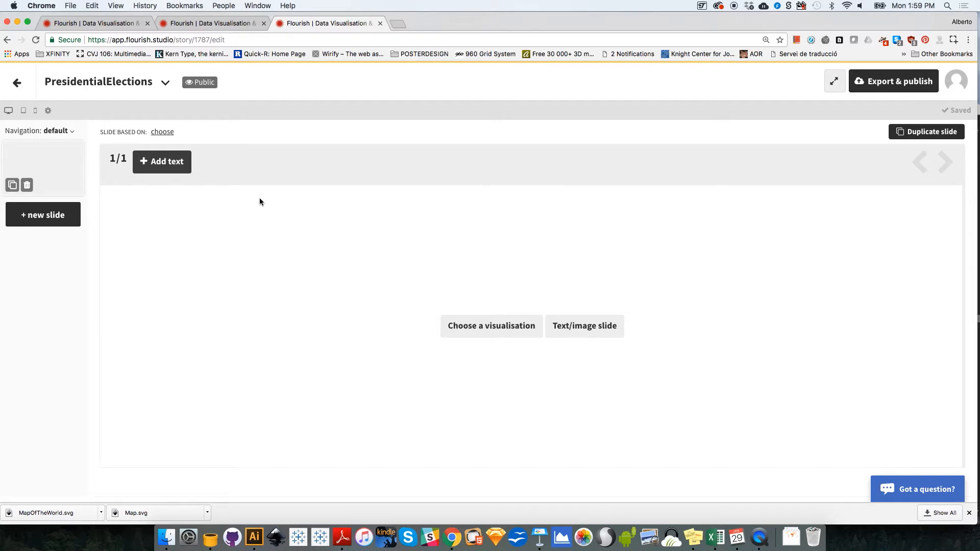
# Step: Switch the preview to tablet size and base the first slide on the WhoWonWhere visualisation
pyautogui.click(24, 111)
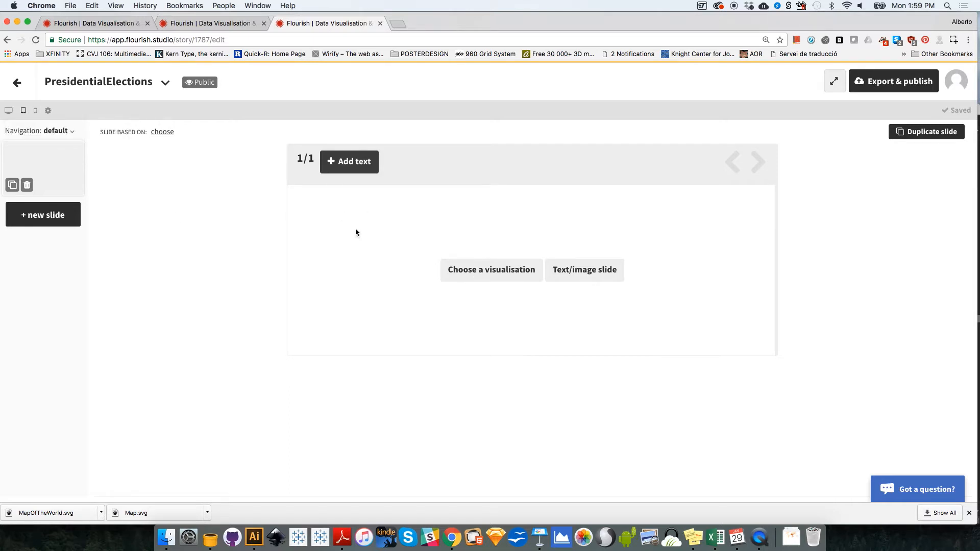
pyautogui.click(482, 270)
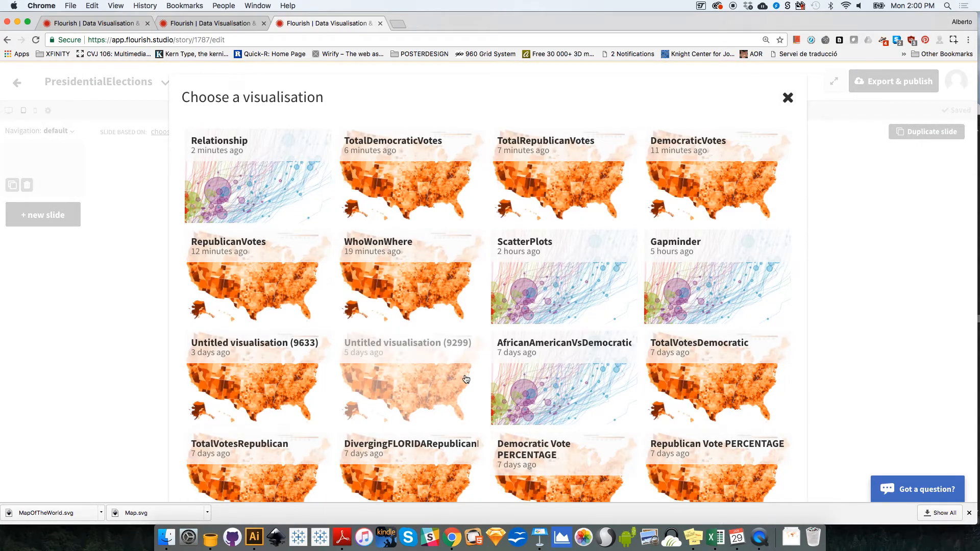
pyautogui.click(404, 285)
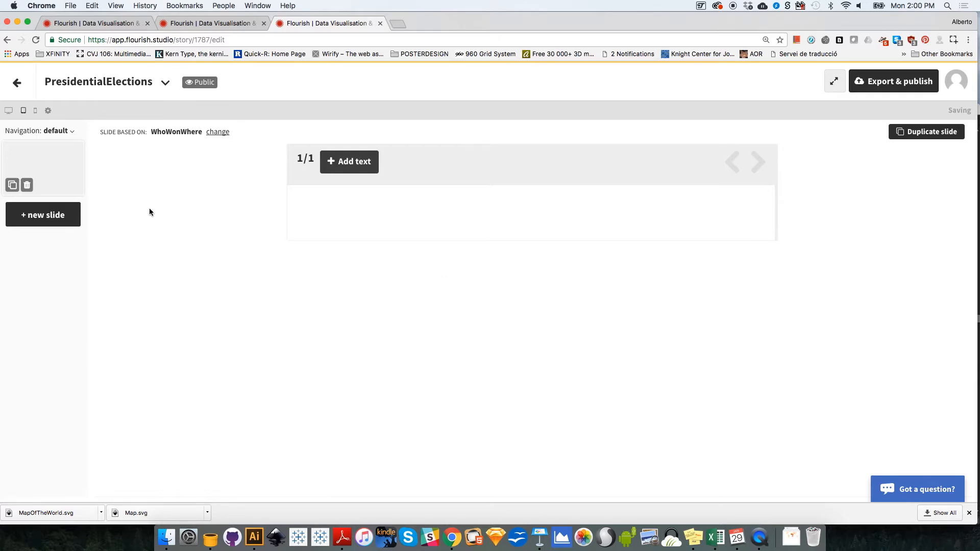
# Step: Add a second slide based on the RepublicanVotes visualisation and a third one based on DemocraticVotes
pyautogui.click(57, 217)
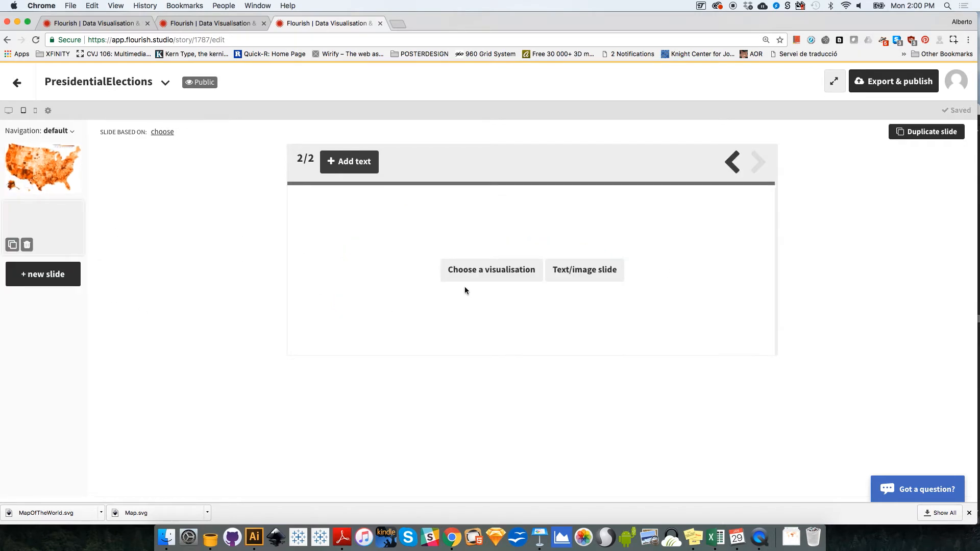
pyautogui.click(476, 277)
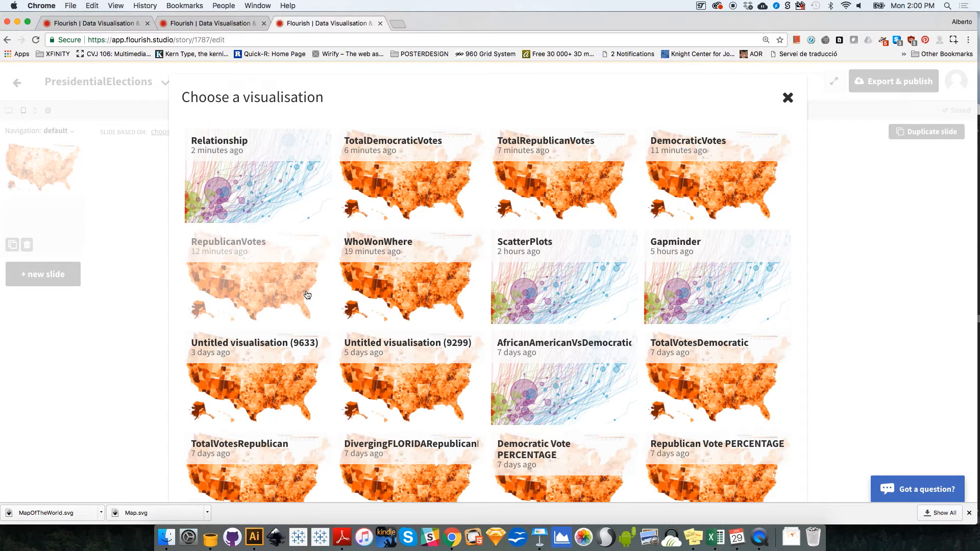
pyautogui.click(261, 288)
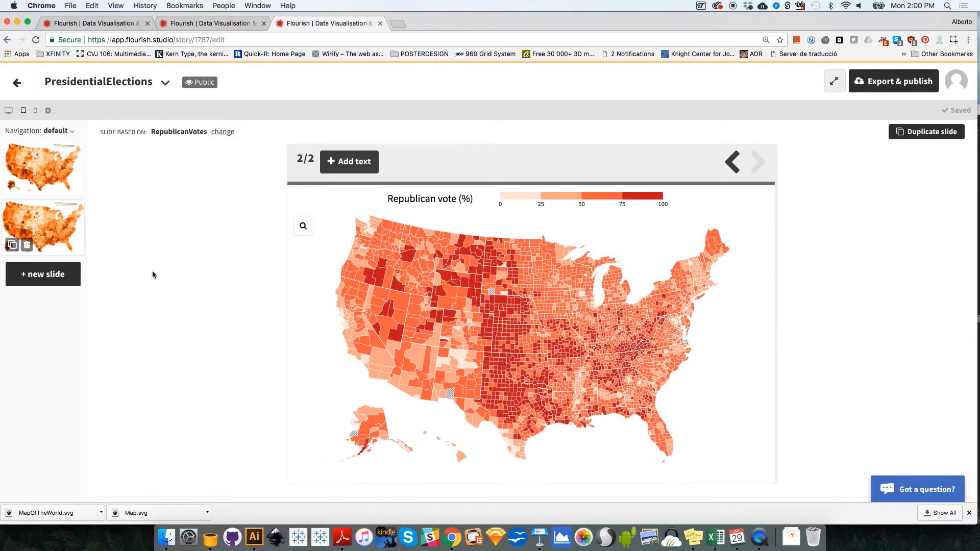
pyautogui.click(51, 275)
pyautogui.click(476, 276)
pyautogui.click(686, 199)
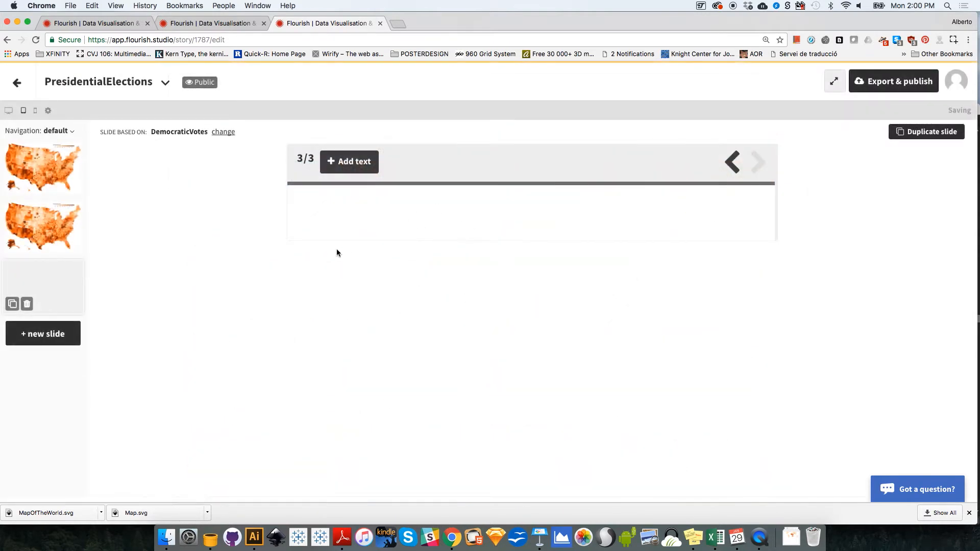
# Step: Add a fourth slide based on the TotalRepublicanVotes visualisation and a fifth one based on TotalDemocraticVotes
pyautogui.click(44, 335)
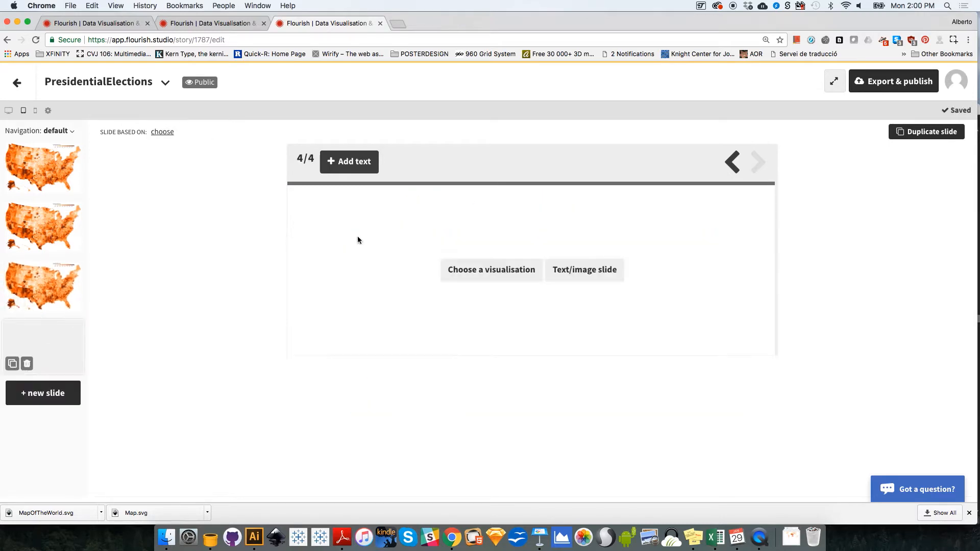
pyautogui.click(480, 271)
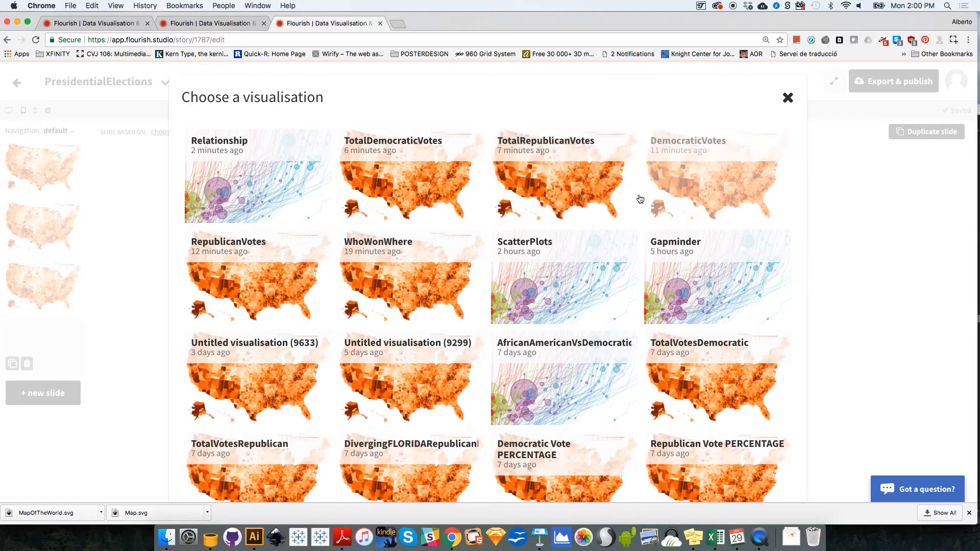
pyautogui.click(603, 189)
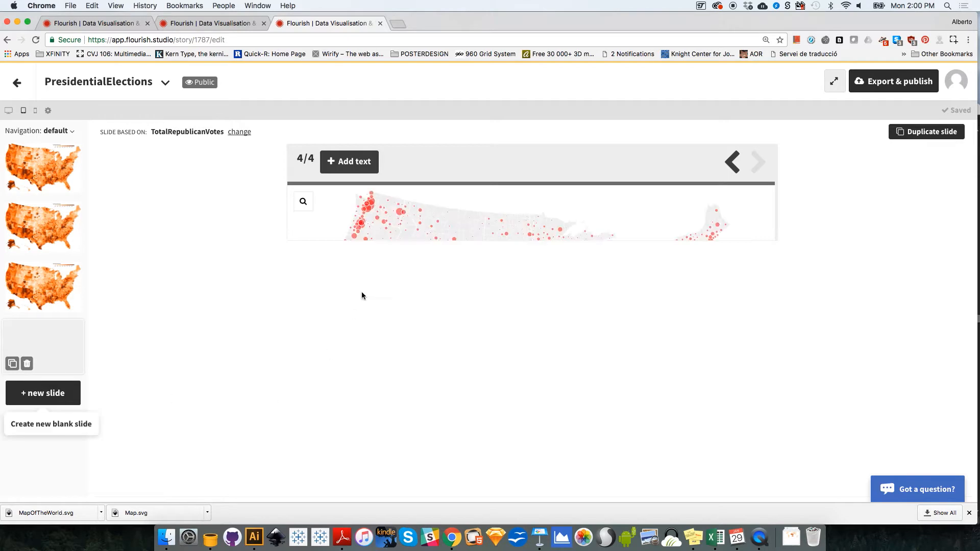
pyautogui.click(43, 393)
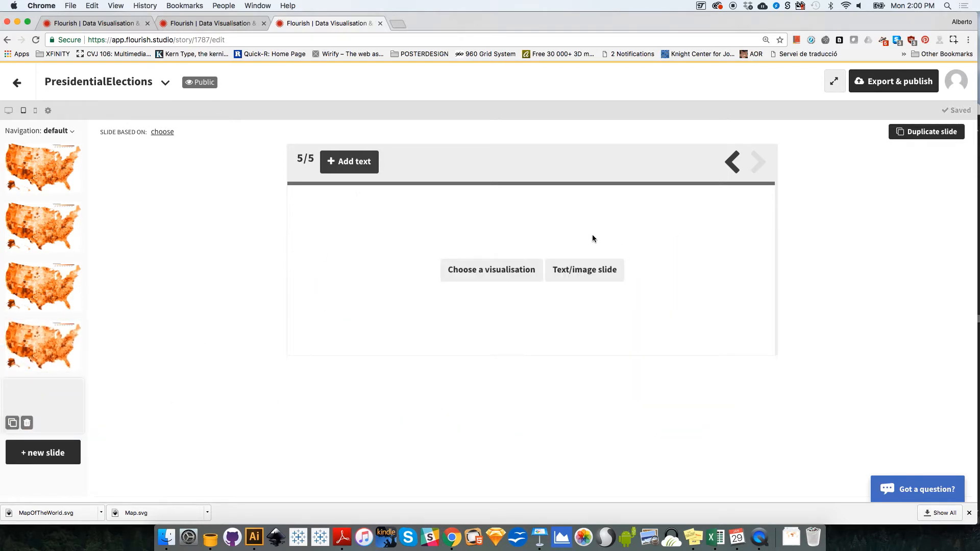
pyautogui.click(510, 270)
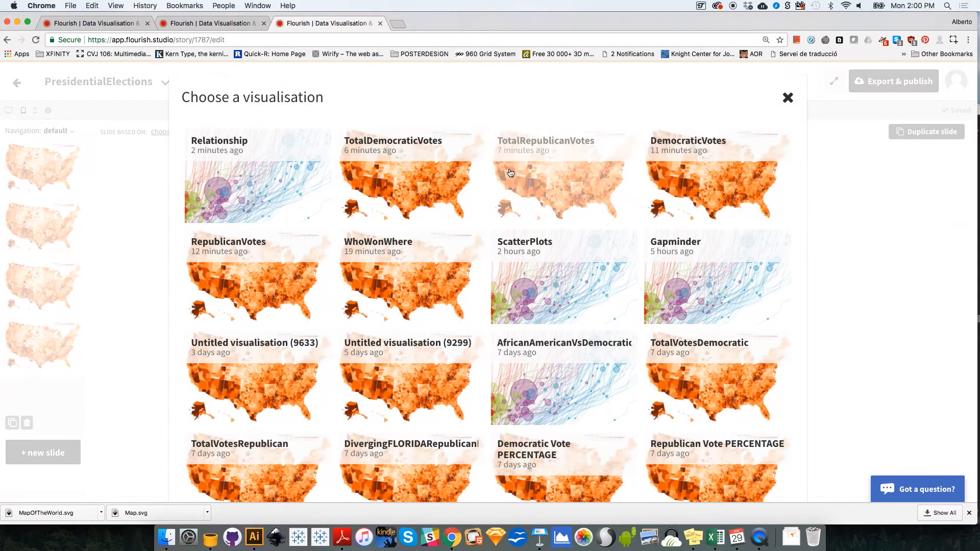
pyautogui.click(426, 180)
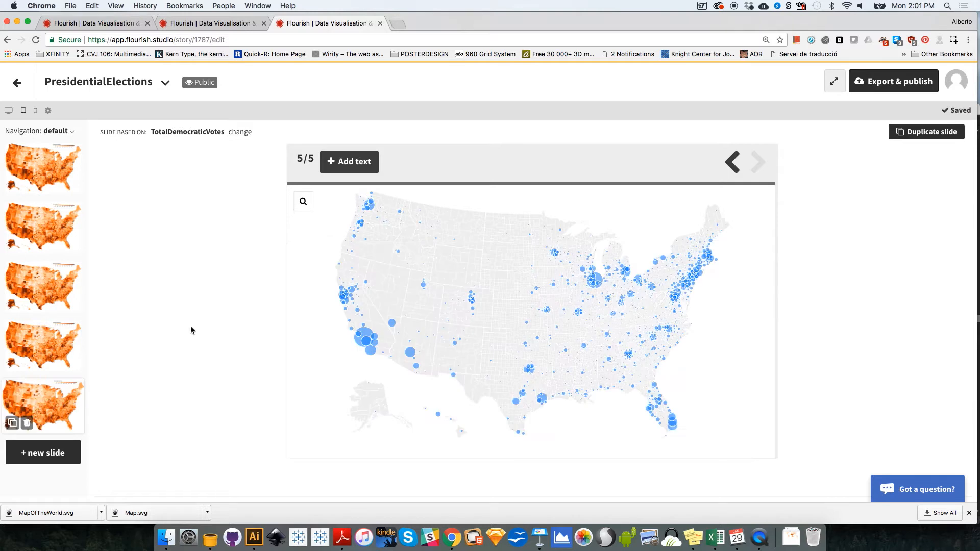
# Step: Add a sixth slide based on the Relationship visualisation
pyautogui.click(43, 453)
pyautogui.click(49, 487)
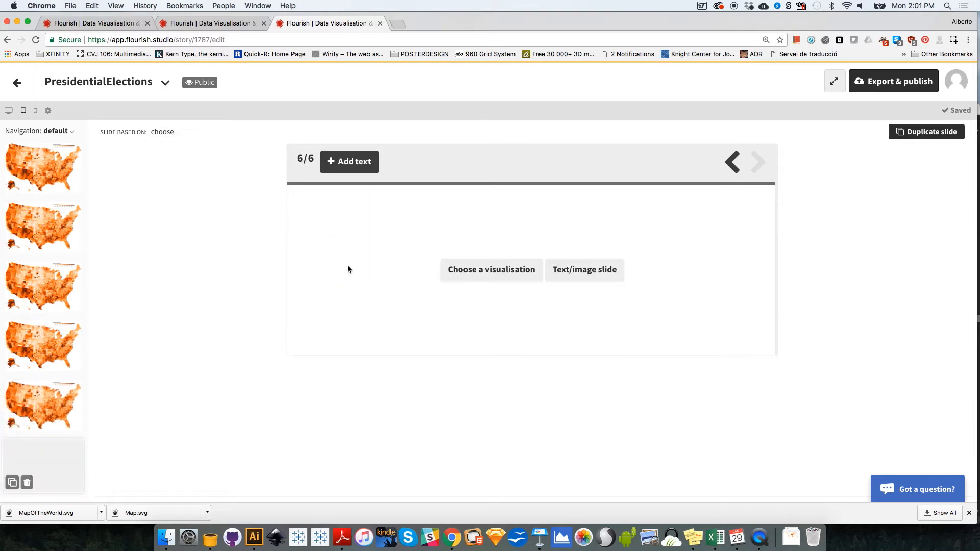
pyautogui.click(505, 276)
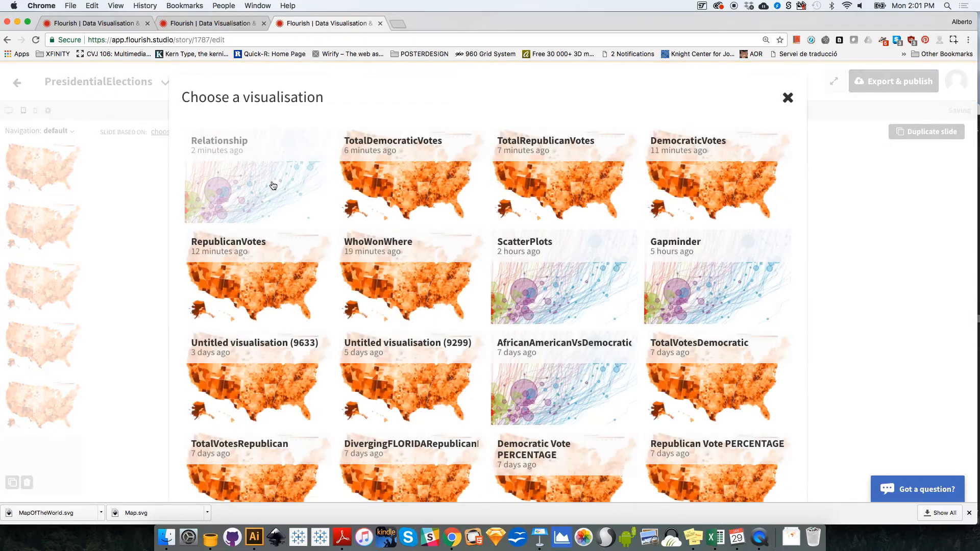
pyautogui.click(269, 177)
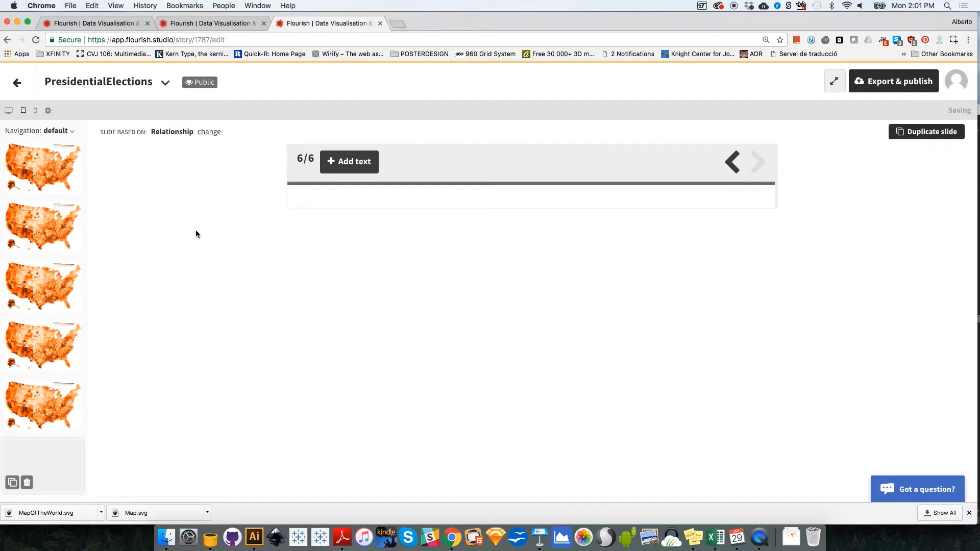
# Step: Add the placeholder text "fdsfdsfds" to the sixth slide
pyautogui.moveTo(72, 166)
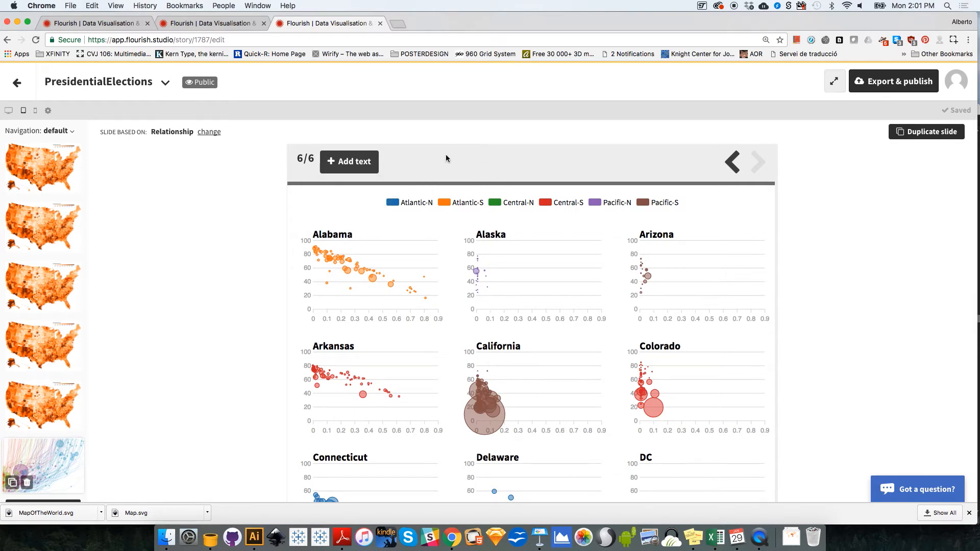
pyautogui.click(371, 167)
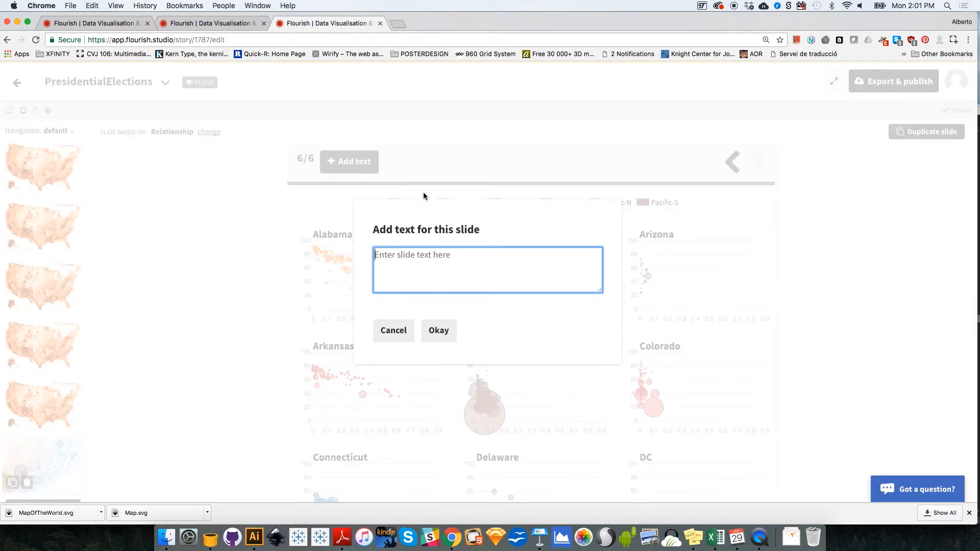
pyautogui.write('fdsfdsfds')
pyautogui.click(437, 329)
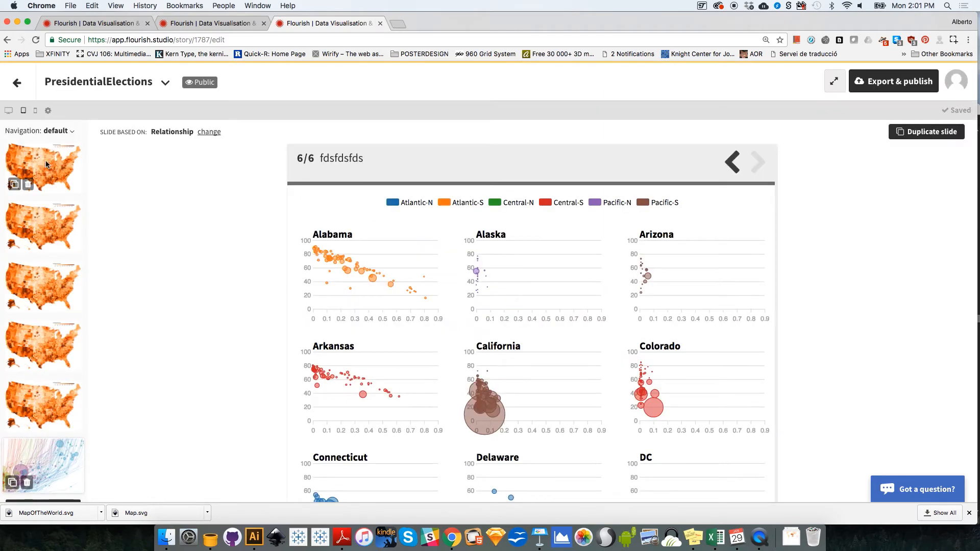
# Step: Add the text "WHO WON WHERE" to the first slide
pyautogui.click(69, 152)
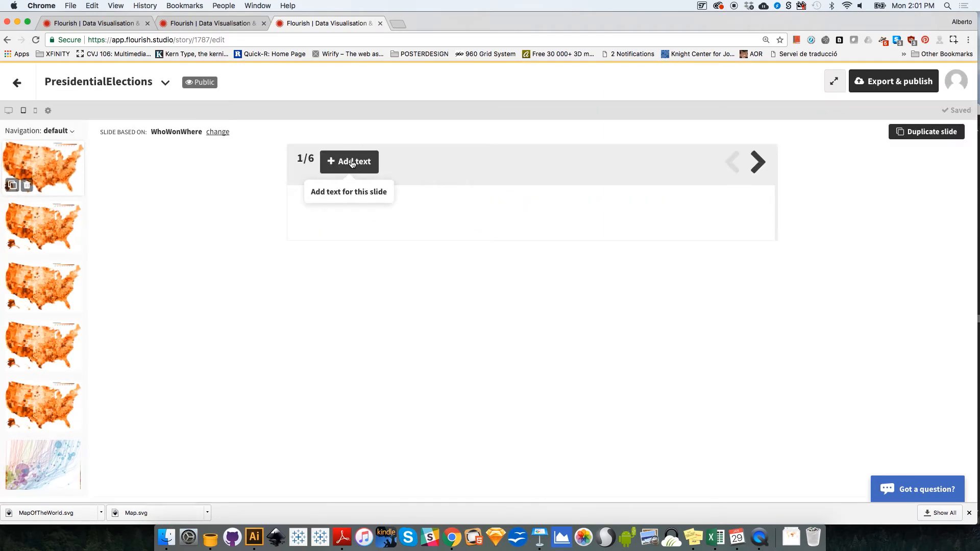
pyautogui.click(351, 164)
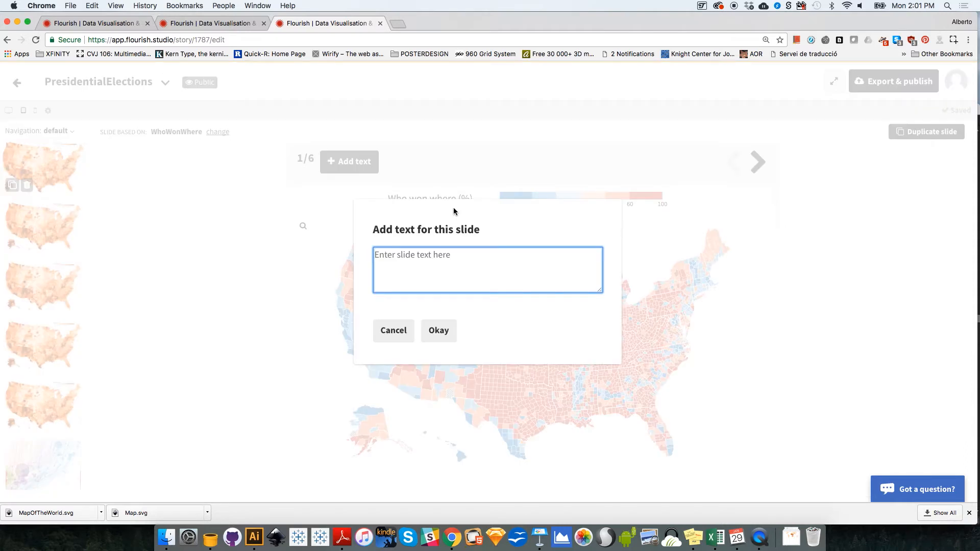
pyautogui.write('WHO WON WHERE')
pyautogui.click(438, 331)
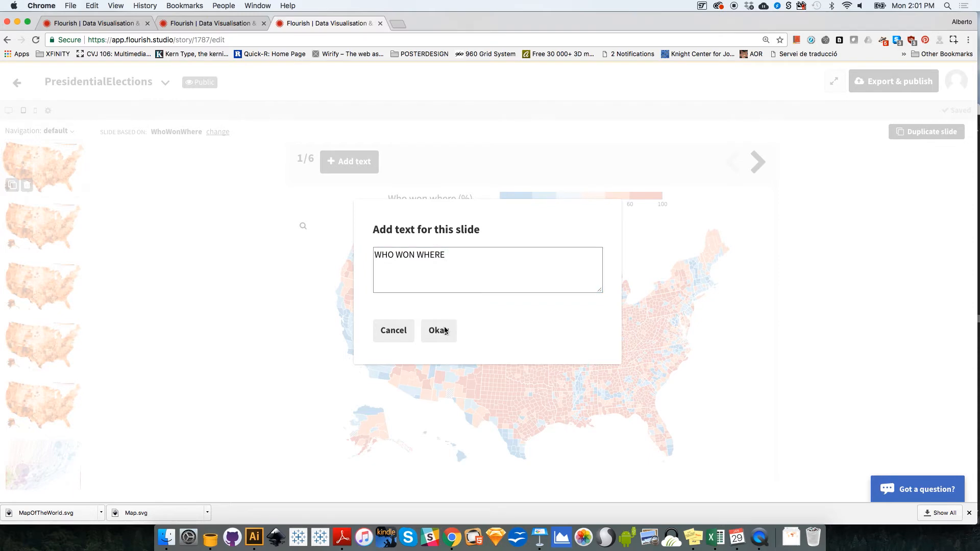
# Step: Add the text "THE REPUBLICAN CANDIDATE WON IN MORE COUNTIES X X XXXX" to the second slide
pyautogui.click(46, 224)
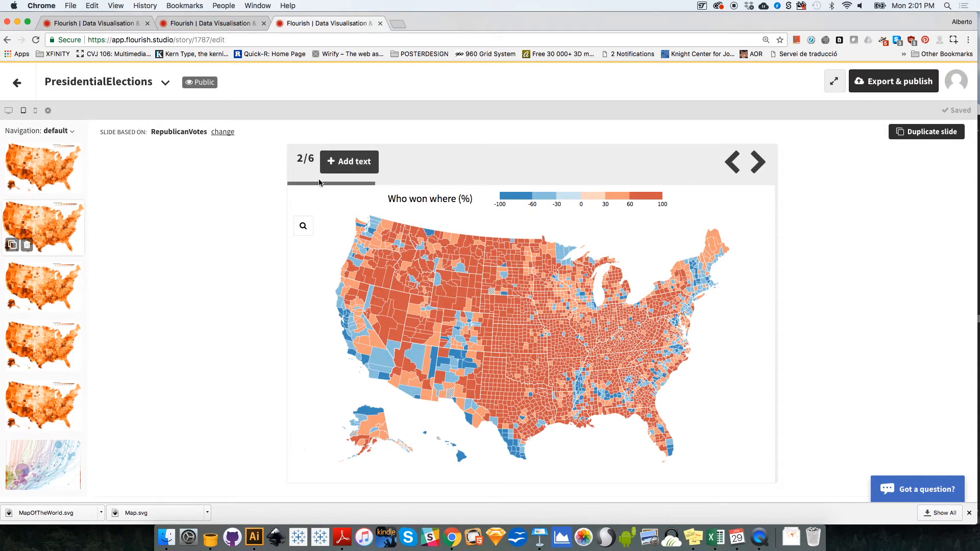
pyautogui.click(352, 163)
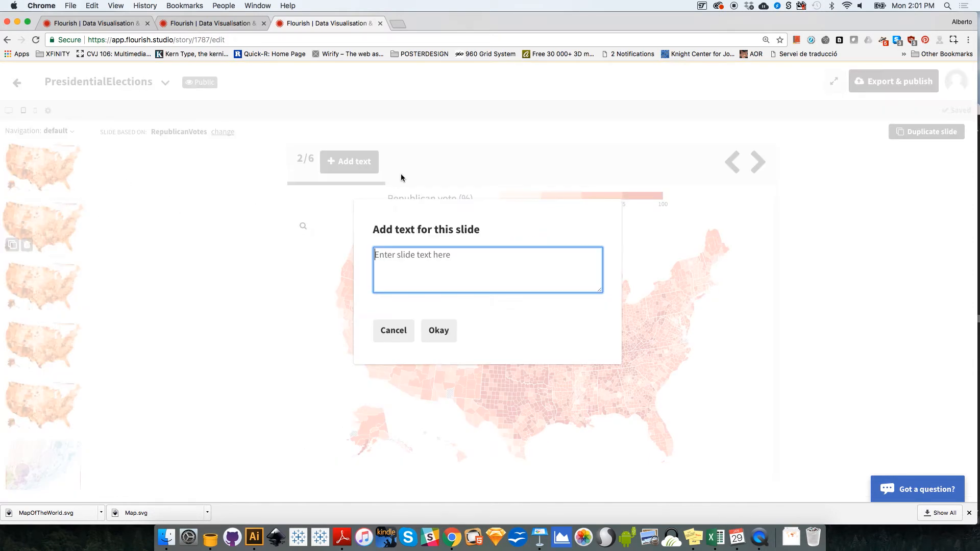
pyautogui.write('REPUBLICAN')
pyautogui.press('super+a')
pyautogui.write('THE REPUBLICAN CAN')
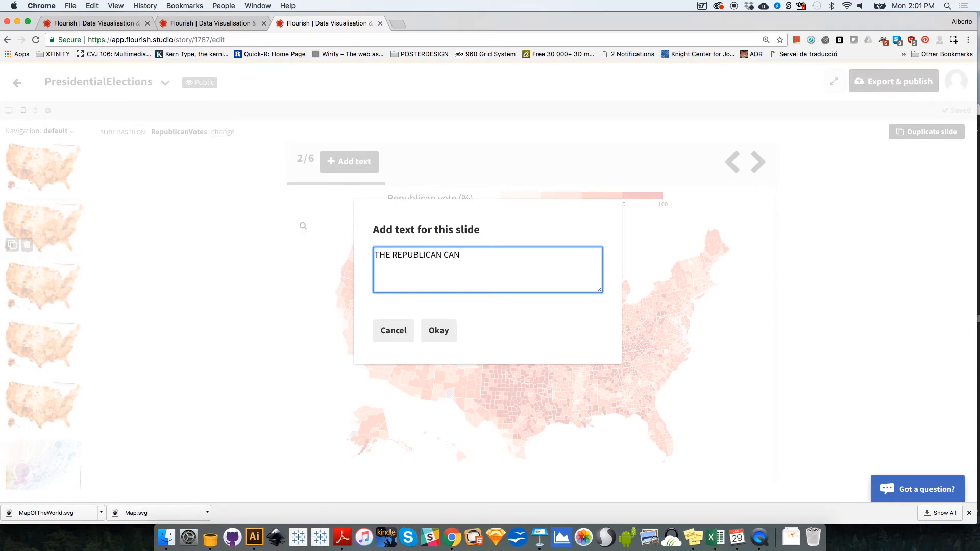
pyautogui.write('DIDATE WON IN MORE COUNTIES')
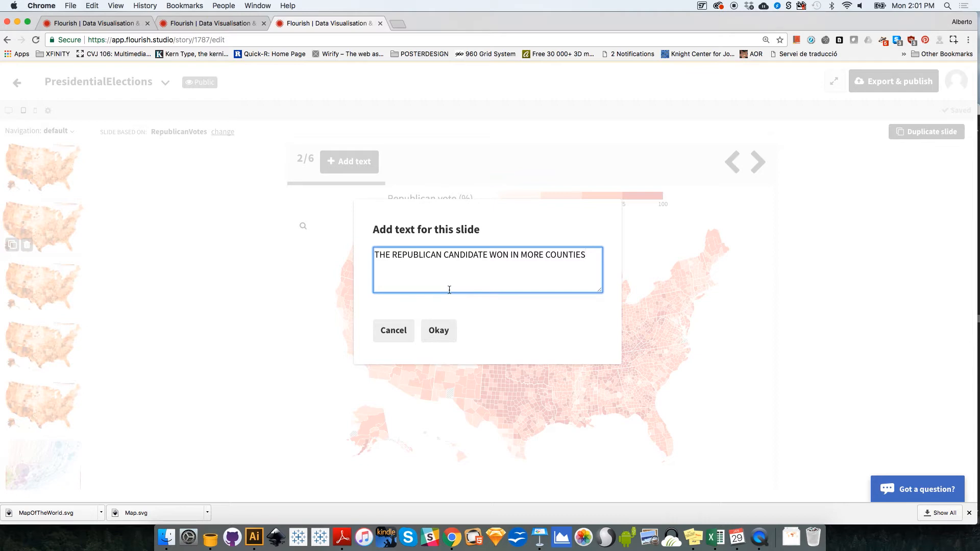
pyautogui.write('X X XXXX')
pyautogui.click(441, 333)
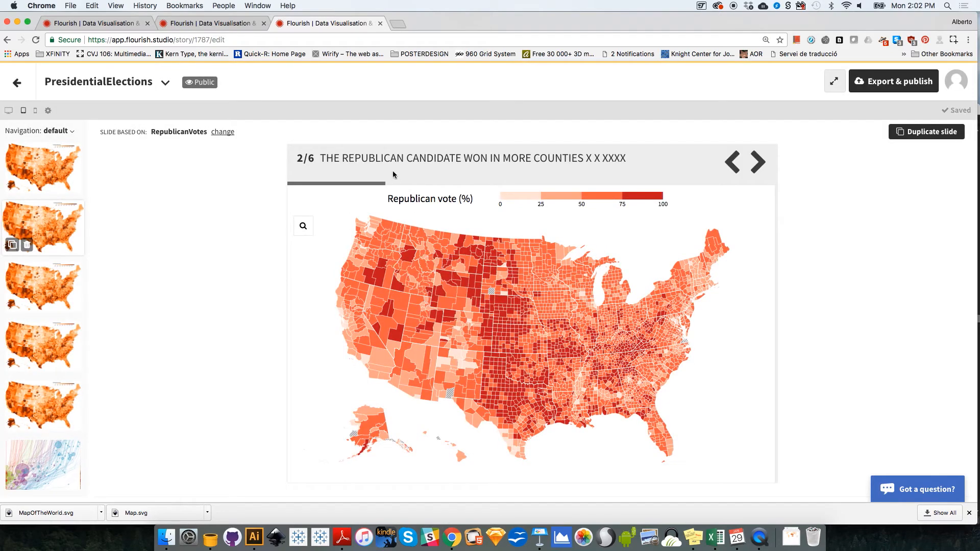
# Step: Add the text "FEWER COUNTIES X X X X X" to the third slide and return to the first slide
pyautogui.click(66, 285)
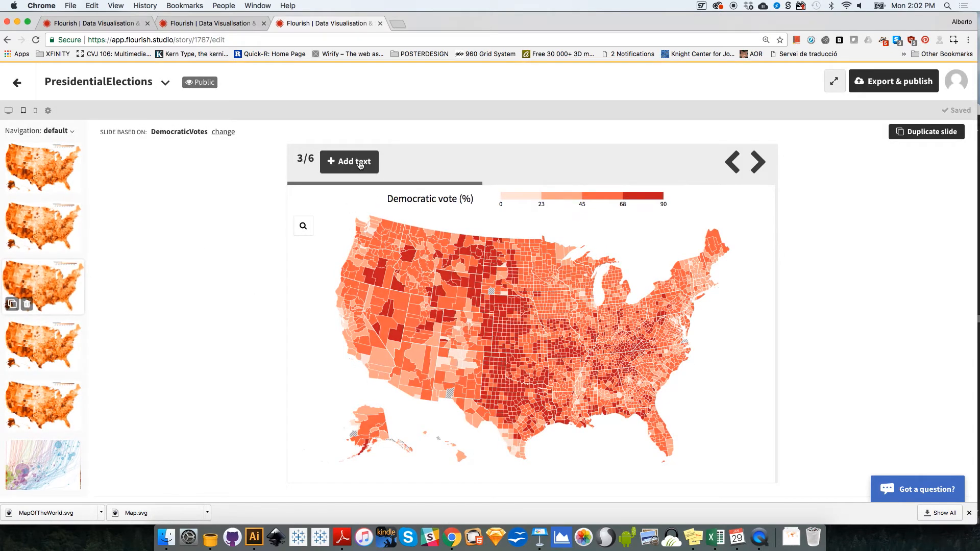
pyautogui.click(361, 162)
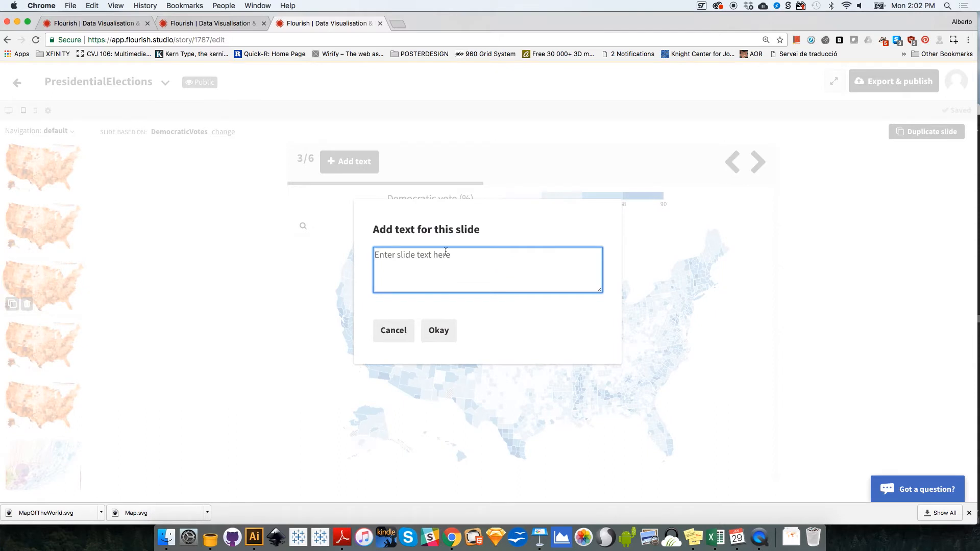
pyautogui.write('FEWER COUNTIES X X X X X')
pyautogui.click(449, 330)
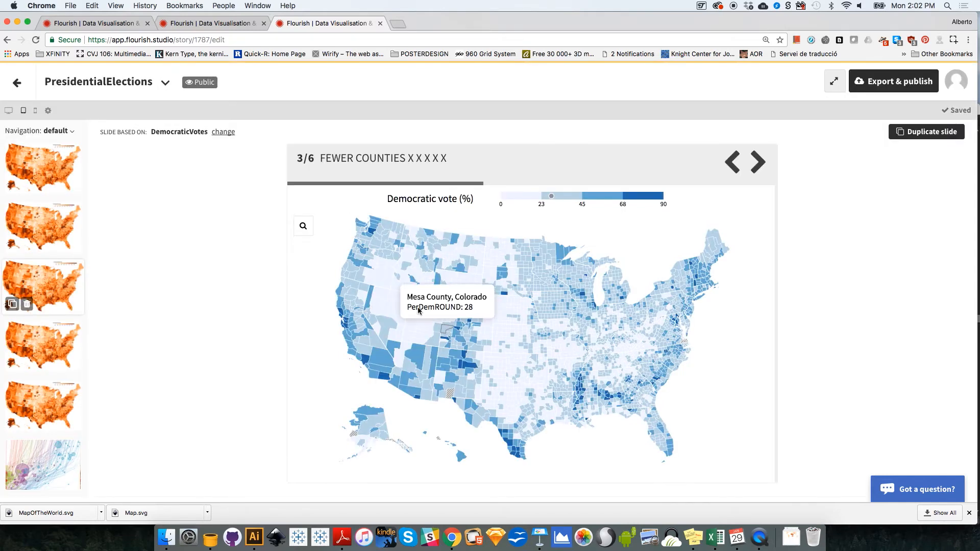
pyautogui.click(67, 356)
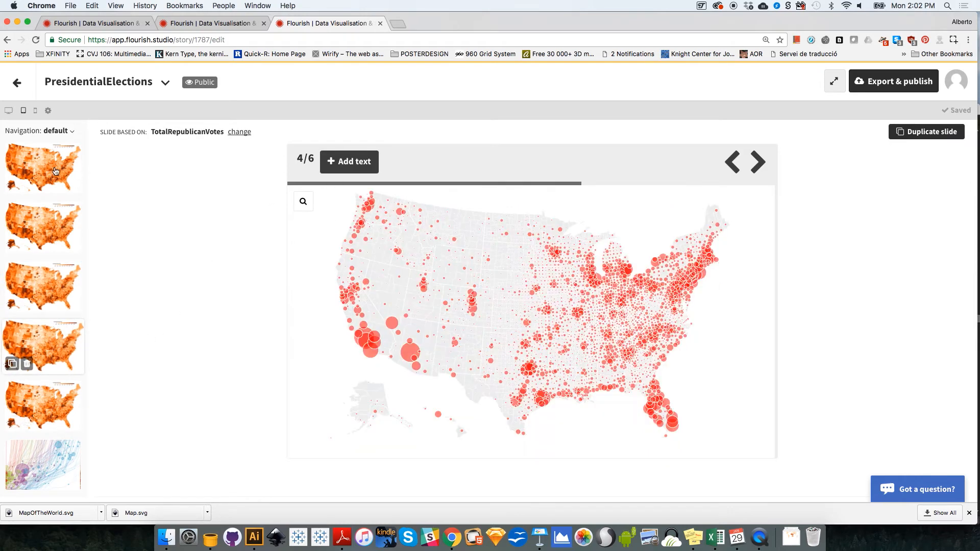
pyautogui.click(54, 169)
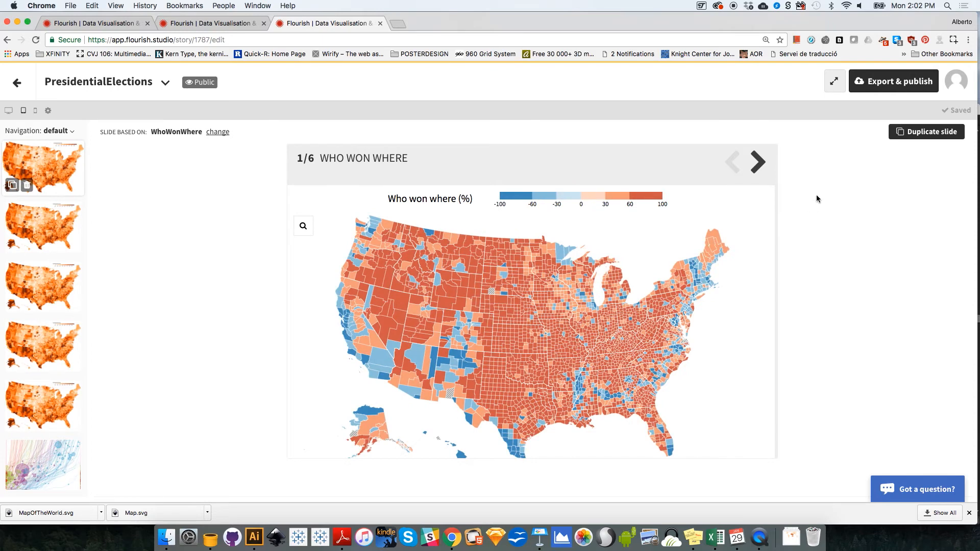
# Step: Play through the story from the first slide to the sixth to review its transitions and captions
pyautogui.click(759, 162)
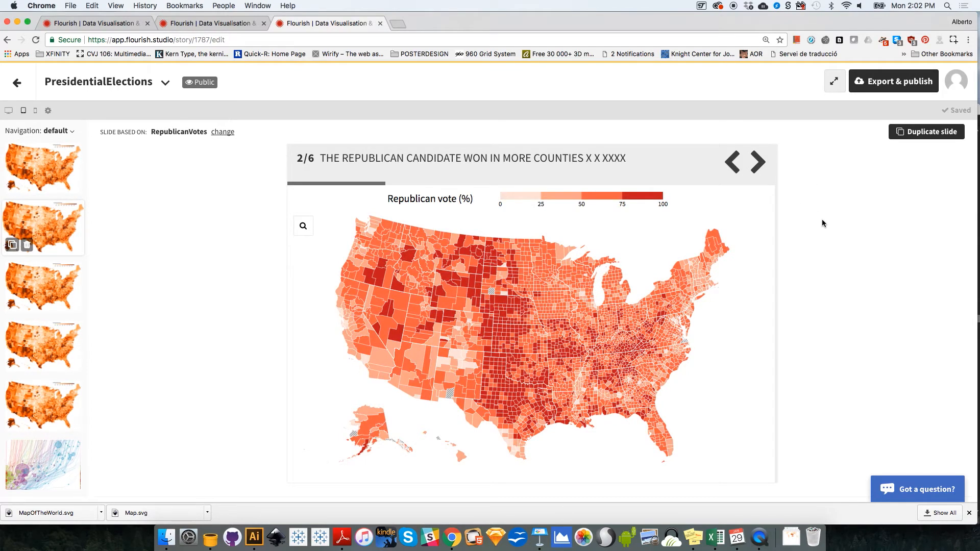
pyautogui.click(758, 162)
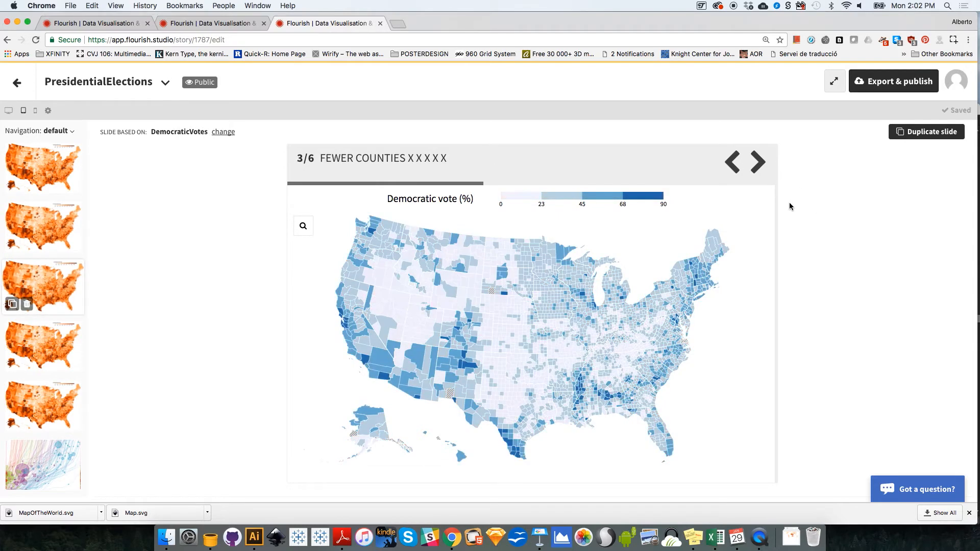
pyautogui.click(759, 162)
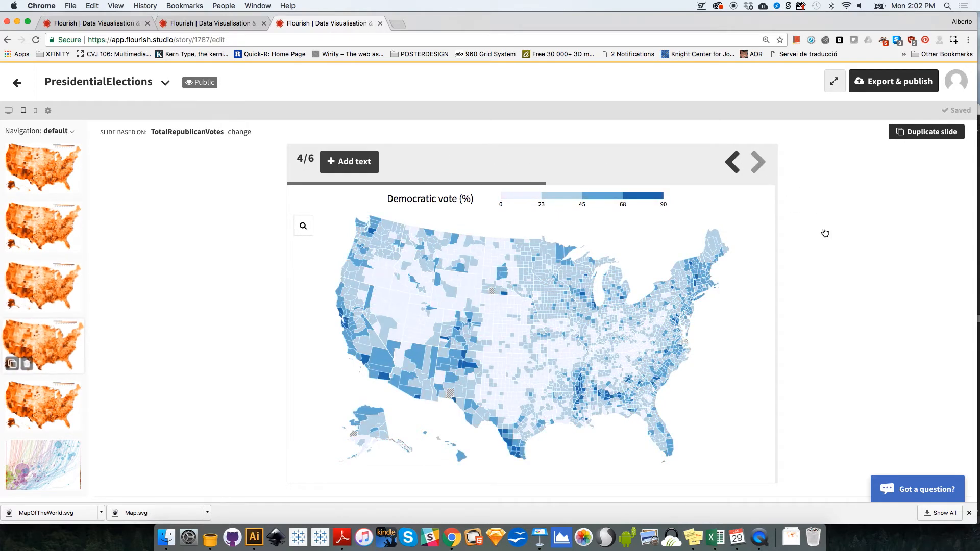
pyautogui.click(763, 162)
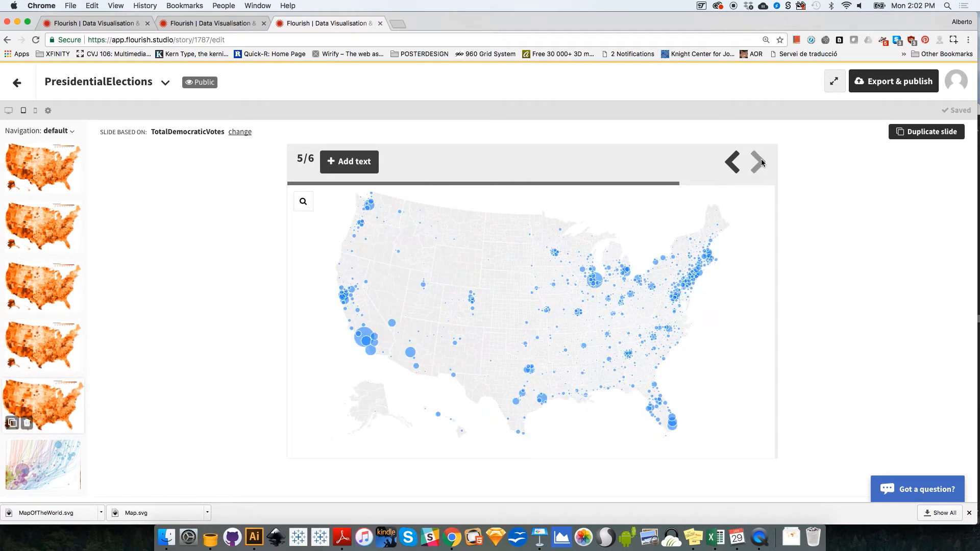
pyautogui.click(761, 162)
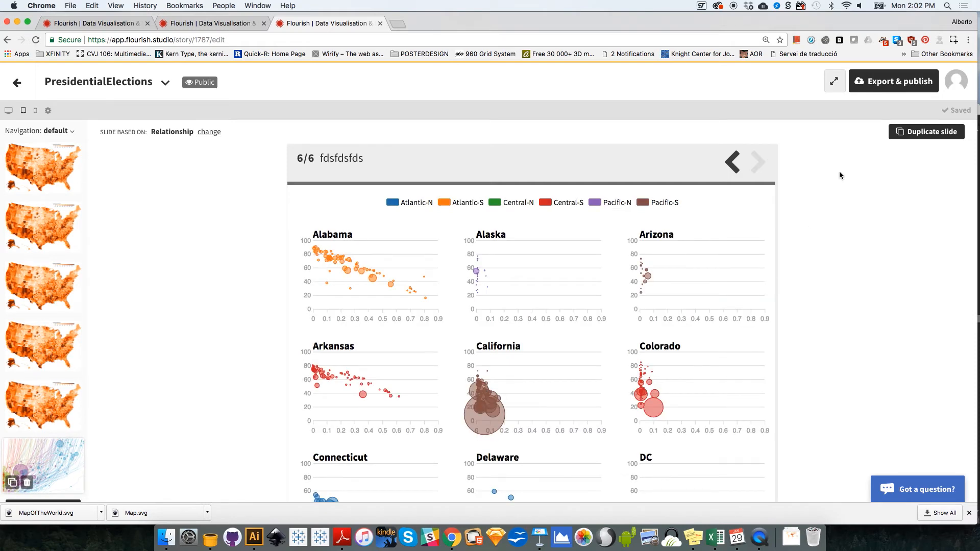
# Step: Publish the PresidentialElections story for sharing and embedding, and copy its public link
pyautogui.click(916, 83)
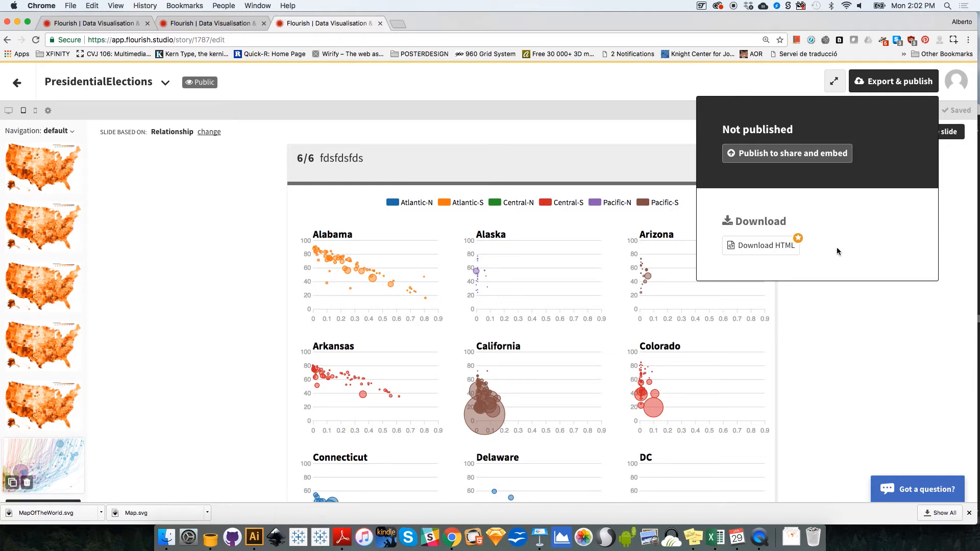
pyautogui.click(798, 155)
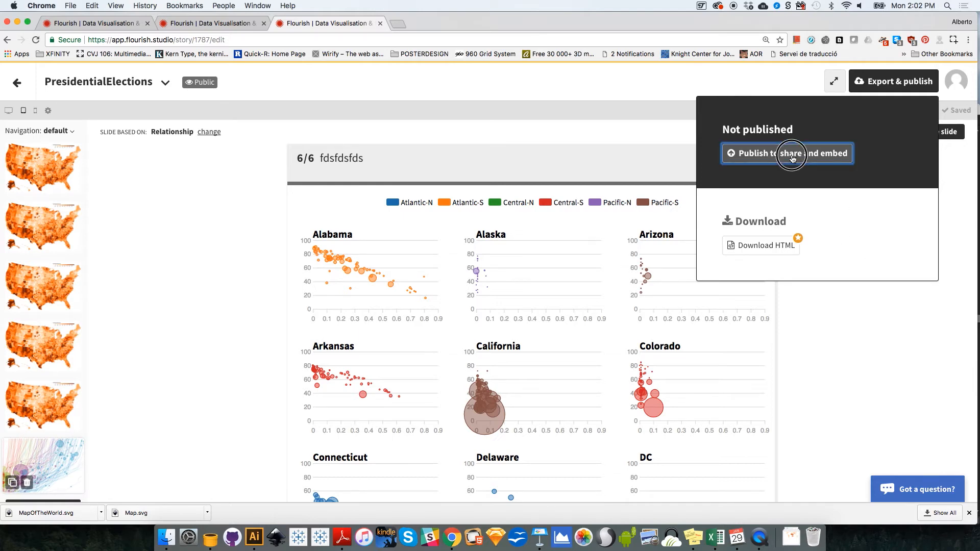
pyautogui.click(444, 316)
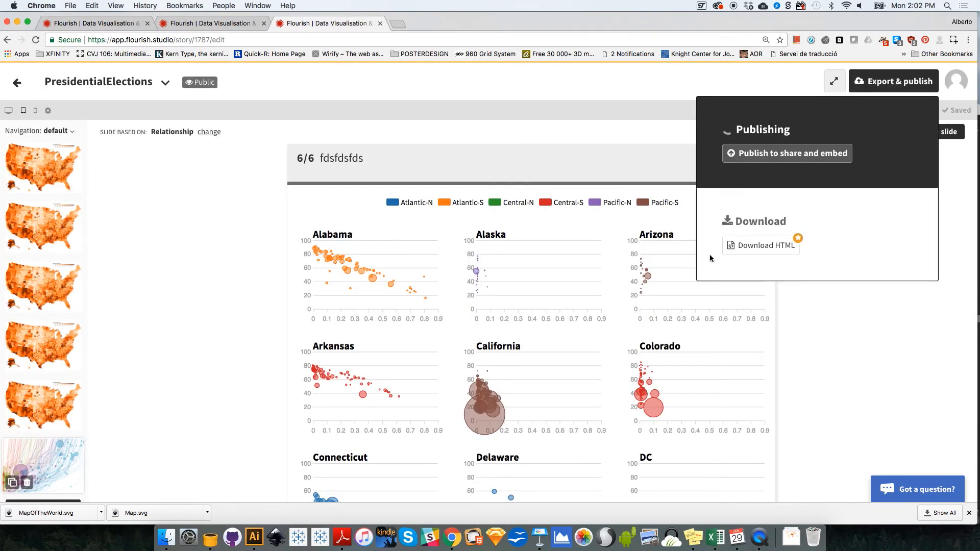
pyautogui.click(818, 187)
pyautogui.press('super+c')
pyautogui.click(858, 355)
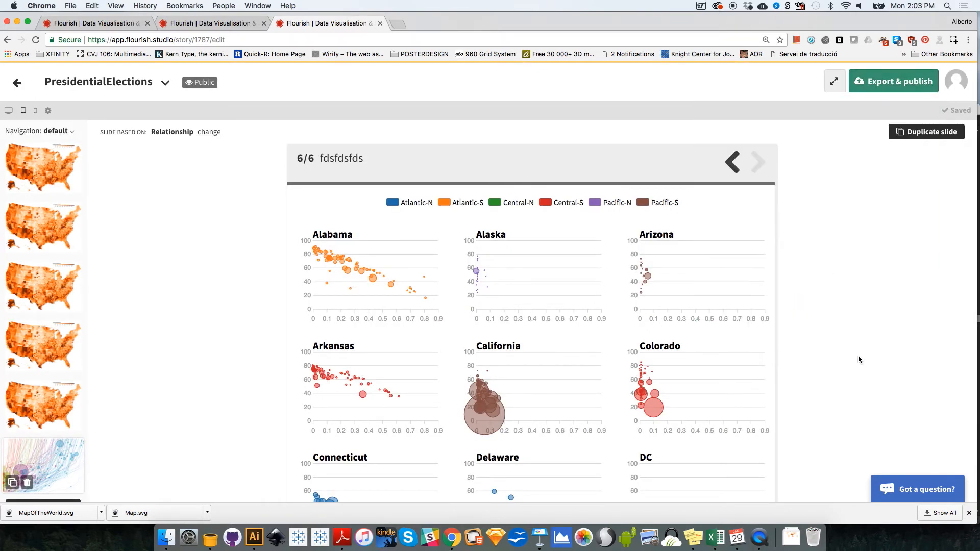
# Step: Open the WhoWonWhere visualisation from the projects overview and download its snapshot image in SVG format
pyautogui.click(214, 22)
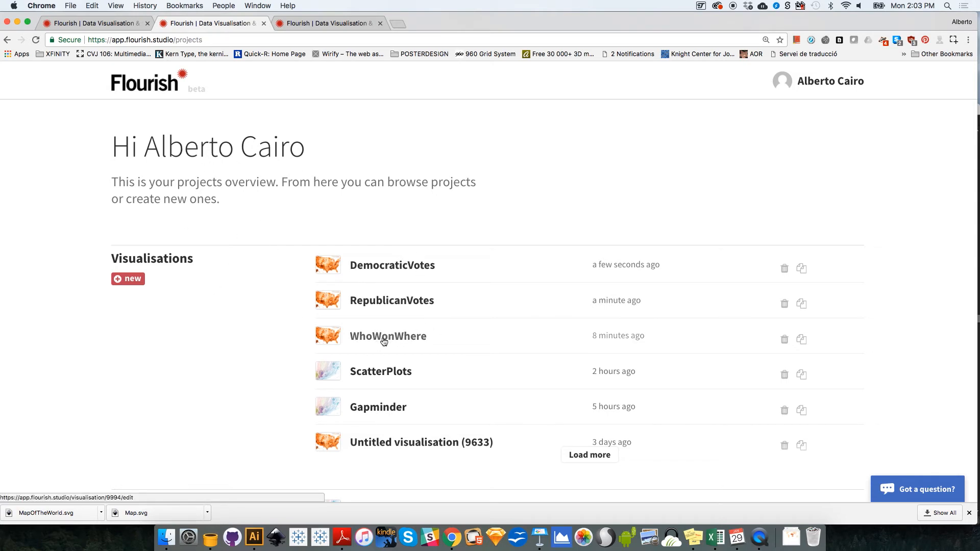
pyautogui.click(403, 341)
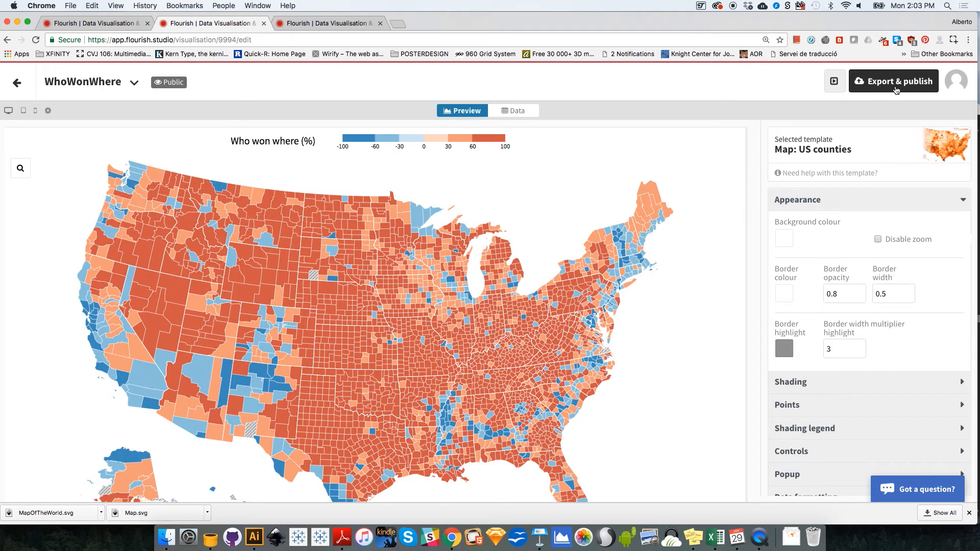
pyautogui.click(896, 90)
pyautogui.click(841, 247)
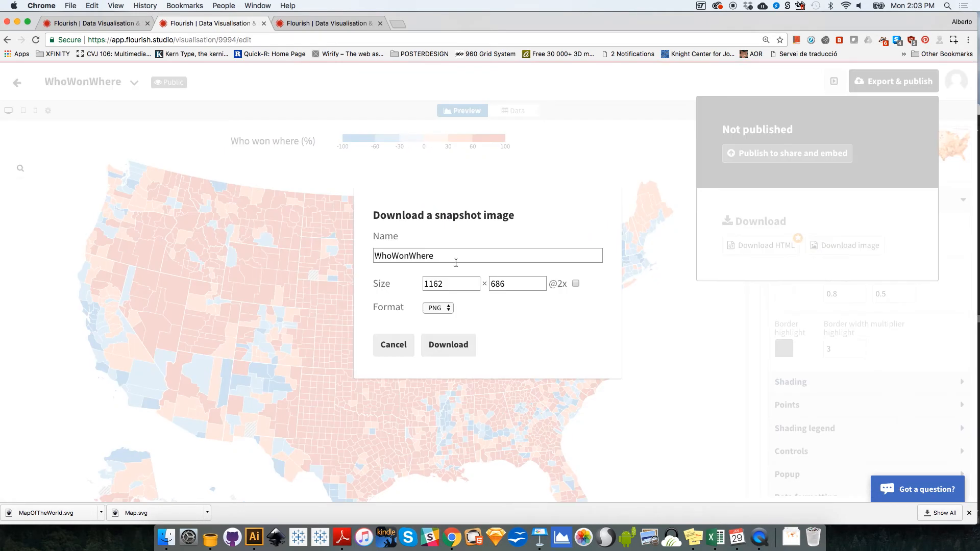
pyautogui.click(440, 324)
pyautogui.click(448, 346)
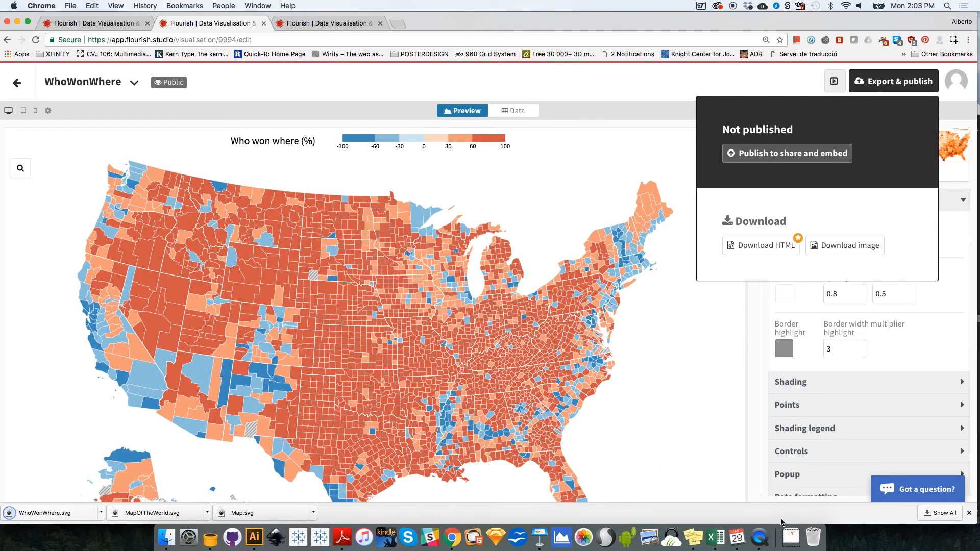
# Step: Open the downloaded WhoWonWhere.svg in Illustrator, test selecting a single county shape, and return to Chrome
pyautogui.click(791, 536)
pyautogui.click(254, 536)
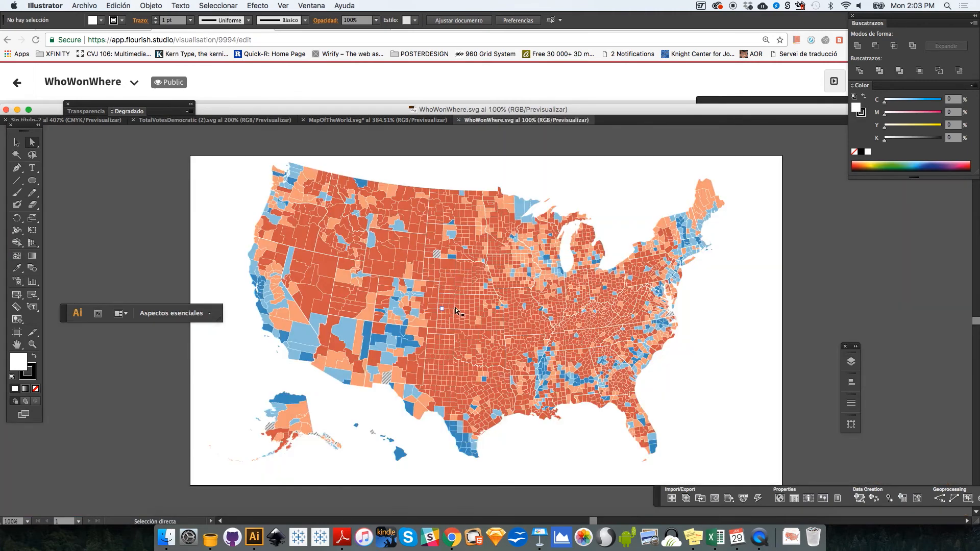
pyautogui.click(456, 310)
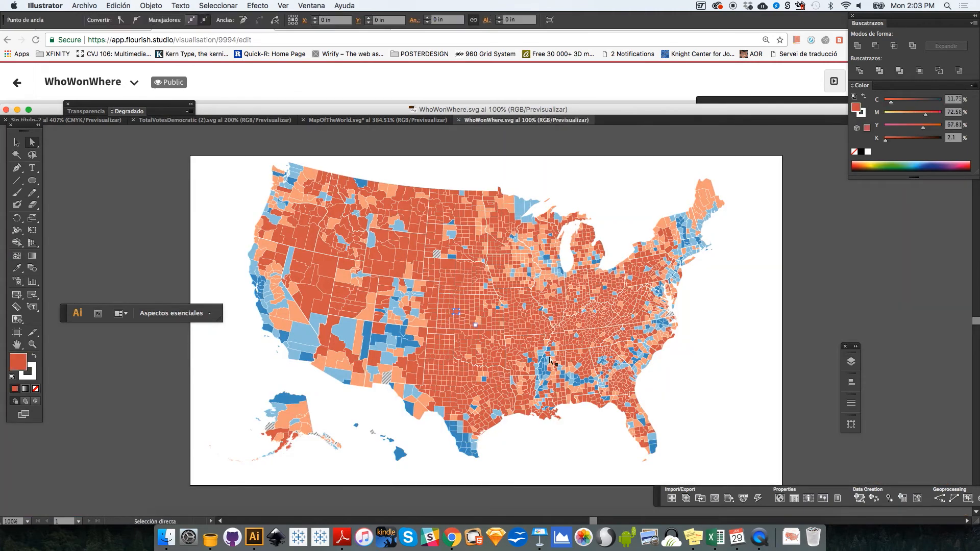
pyautogui.click(615, 200)
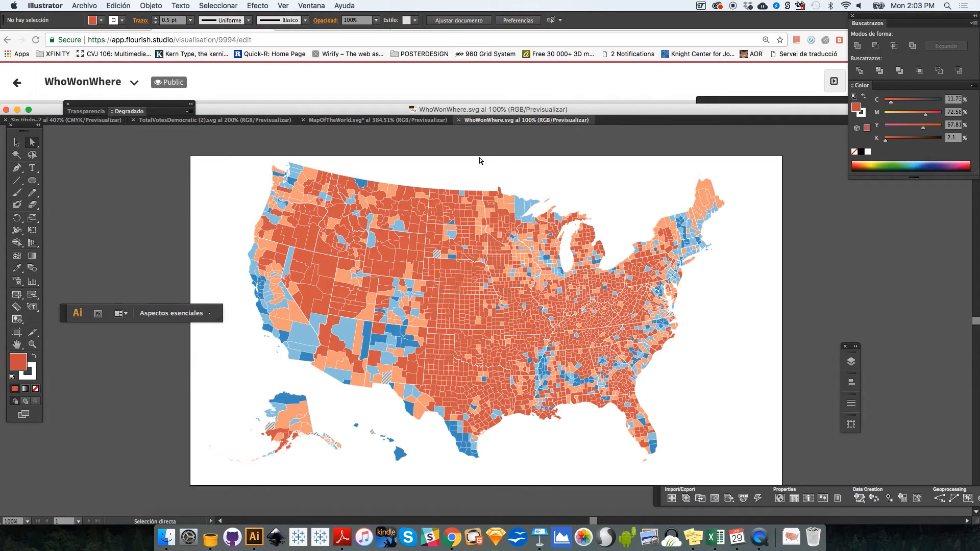
pyautogui.click(576, 90)
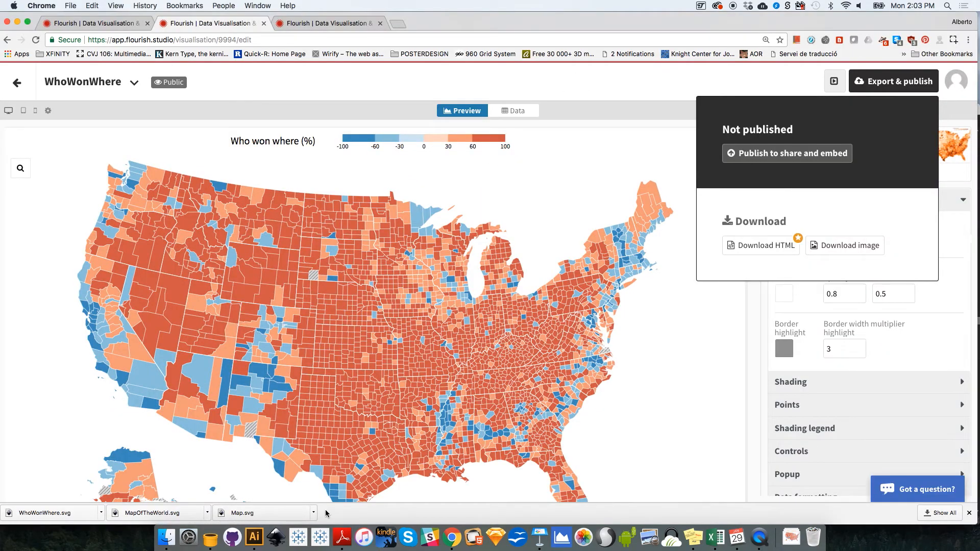
pyautogui.click(254, 537)
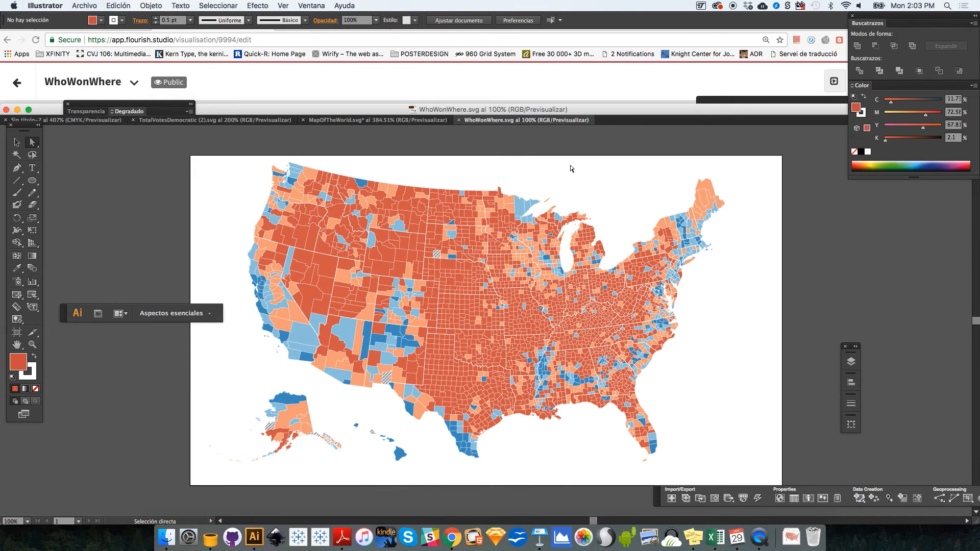
pyautogui.click(561, 90)
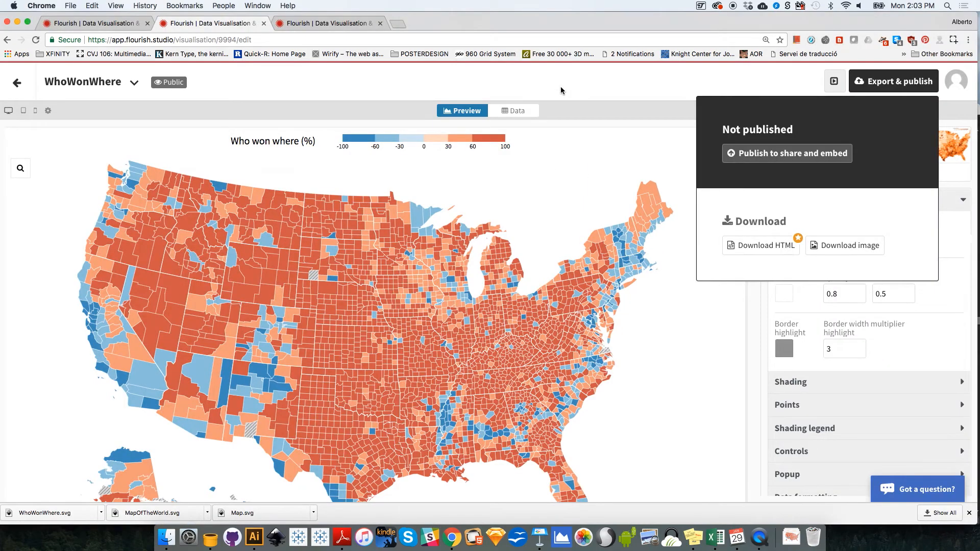
pyautogui.click(120, 25)
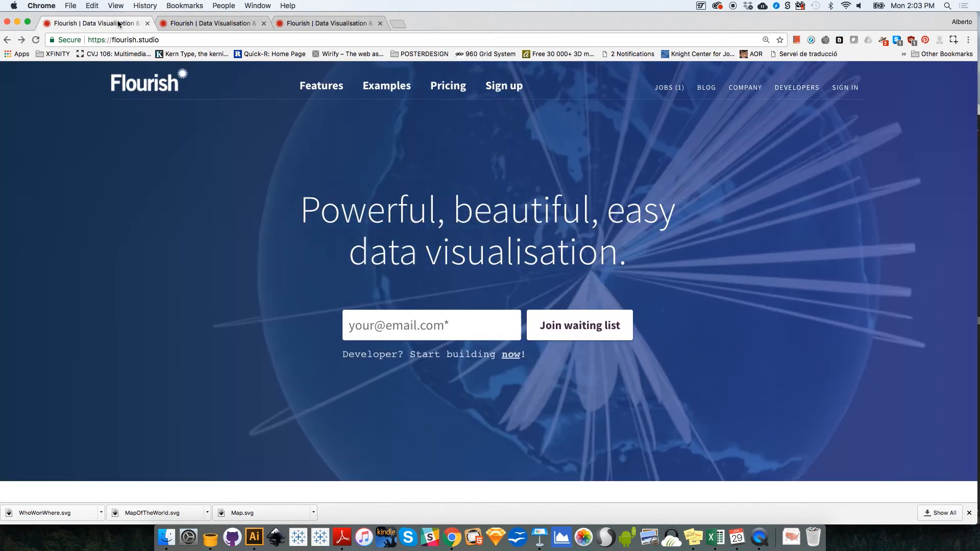
pyautogui.click(209, 27)
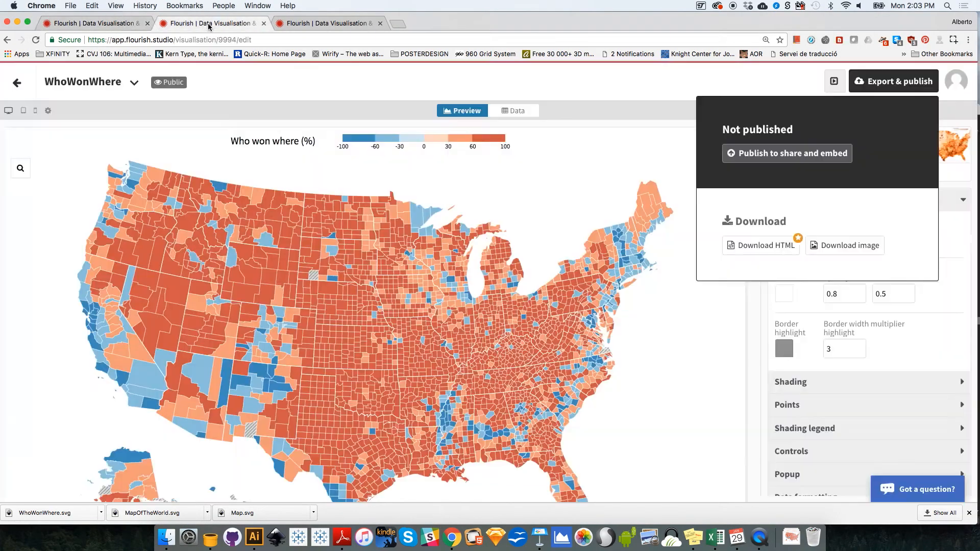
# Step: Leave the WhoWonWhere map for the projects overview and start a new visualisation
pyautogui.click(19, 88)
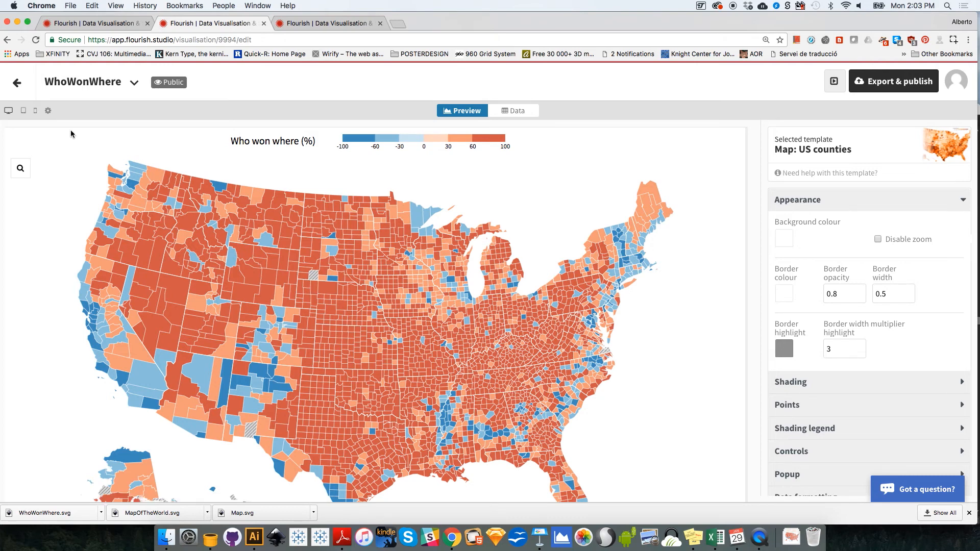
pyautogui.click(18, 85)
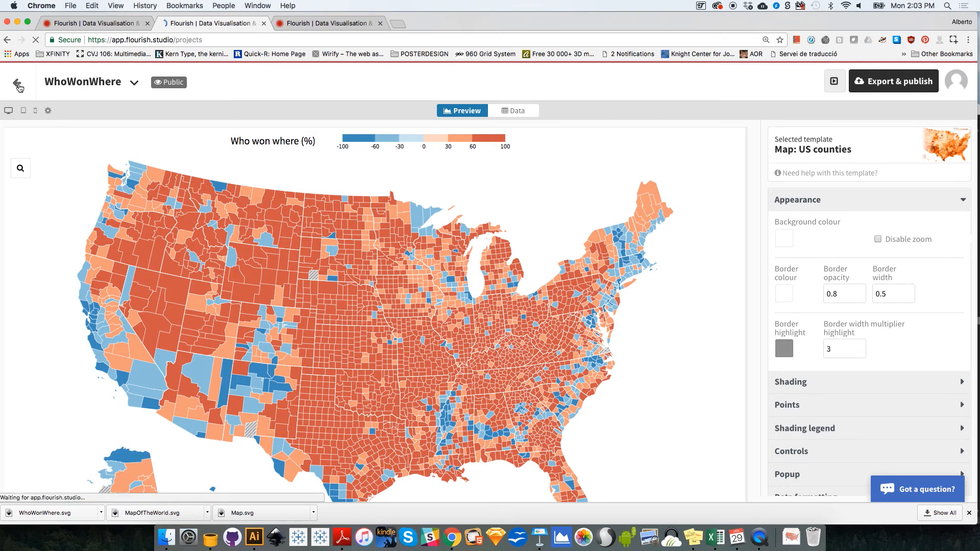
pyautogui.press('super+plus')
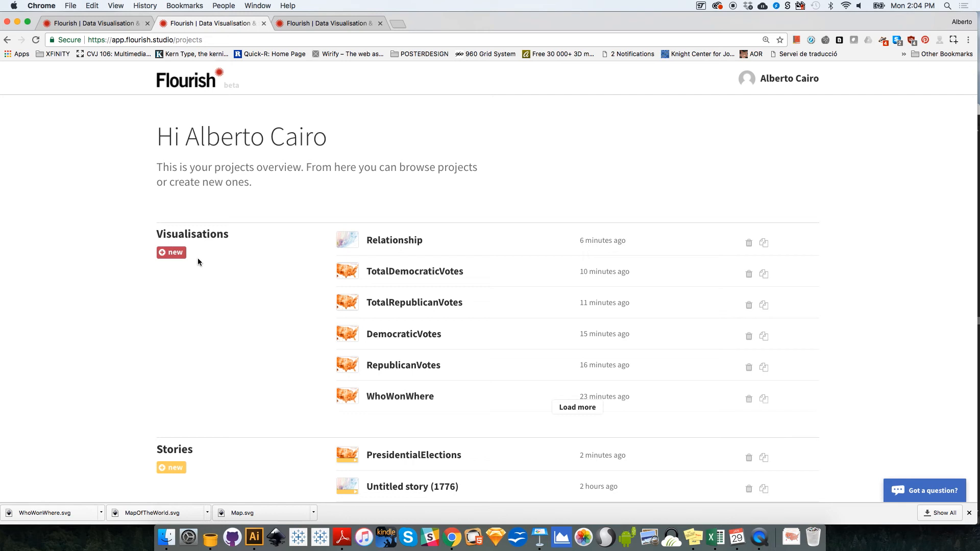
pyautogui.click(179, 254)
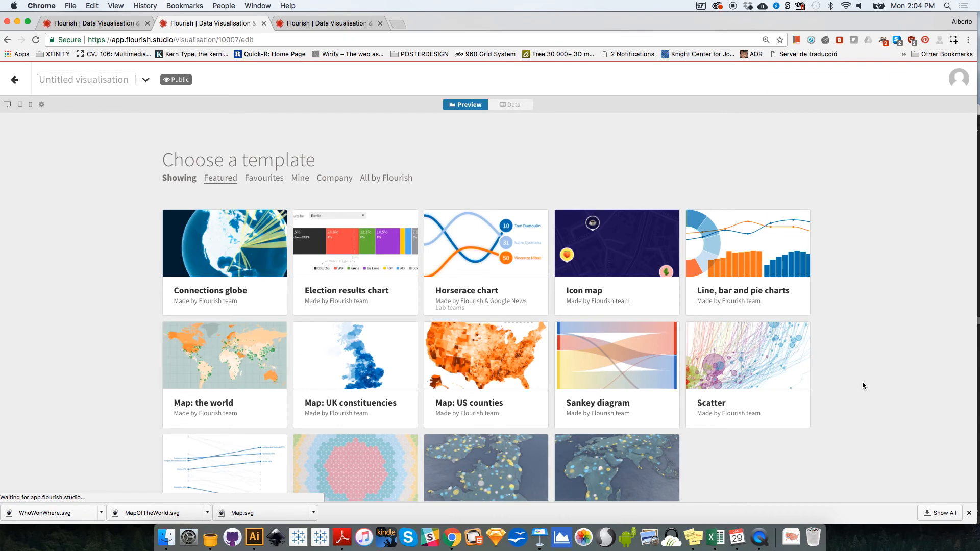
# Step: Look through the featured templates available for the new visualisation
pyautogui.scroll(-3, 862, 382)
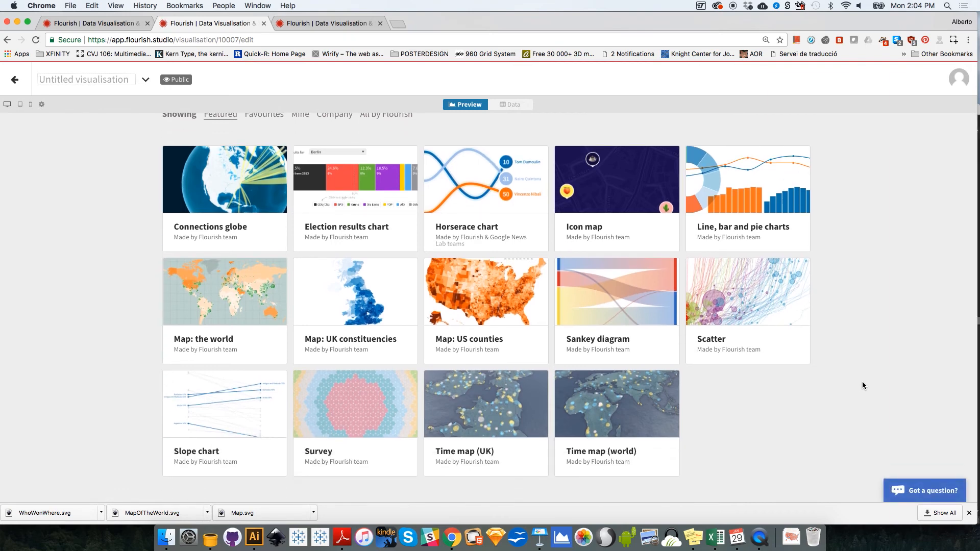
pyautogui.scroll(3, 862, 383)
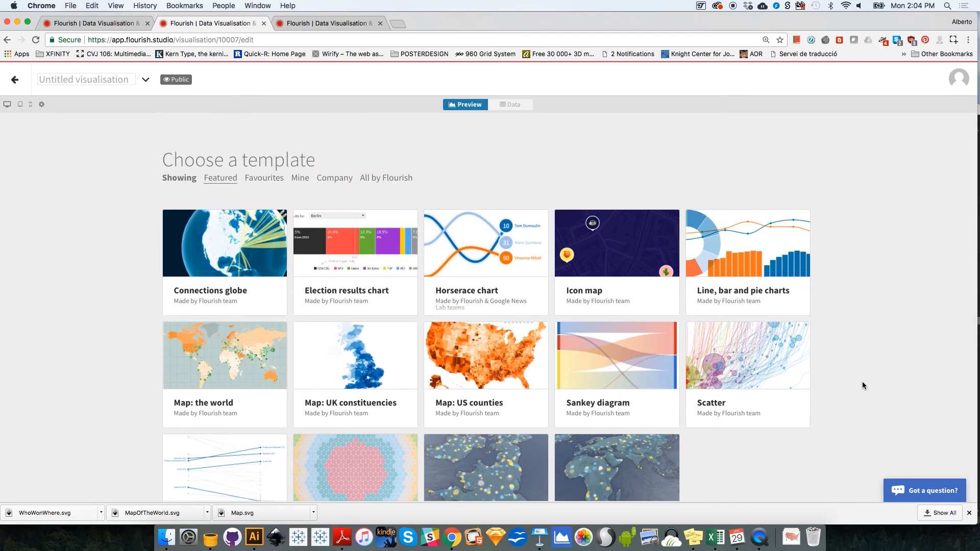
pyautogui.scroll(-2, 862, 384)
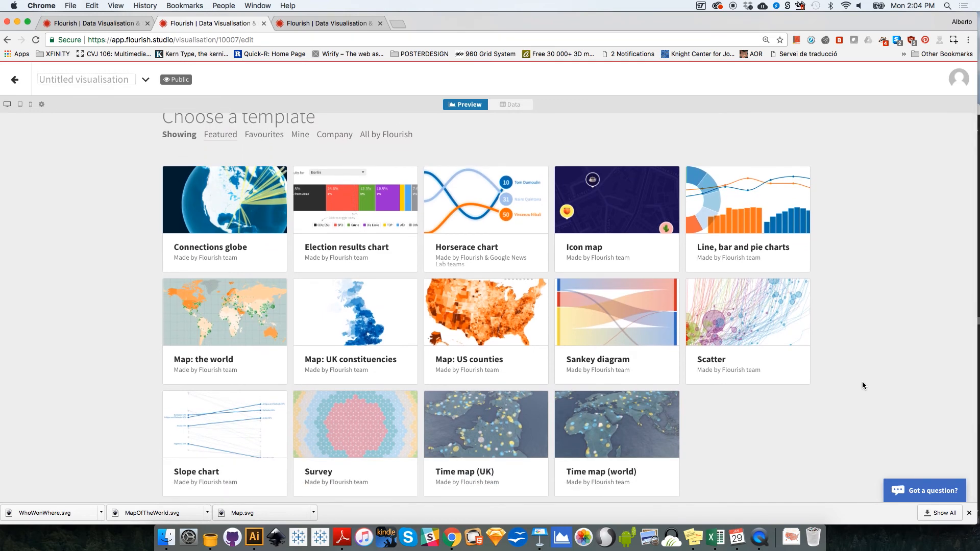
pyautogui.scroll(-1, 862, 386)
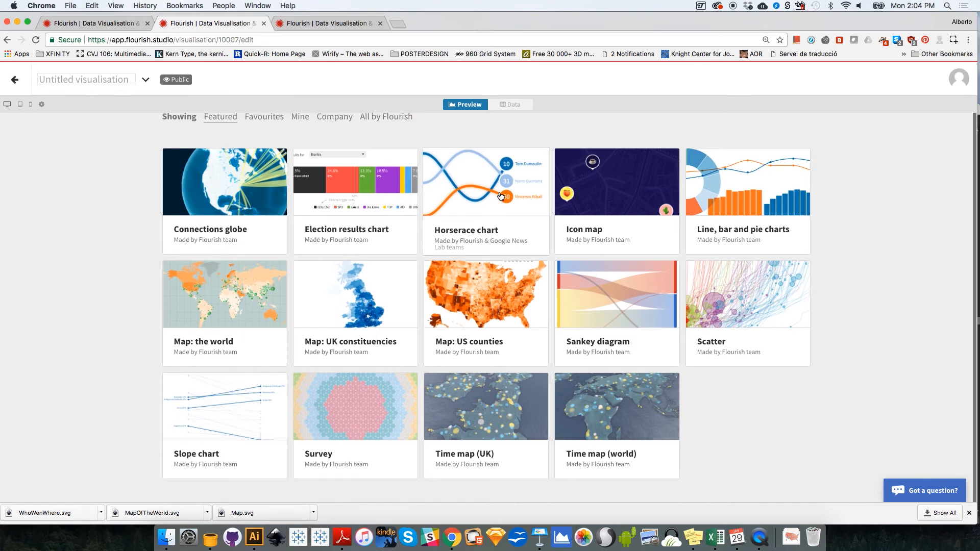
pyautogui.scroll(1, 435, 155)
# Step: Show all templates by Flourish and browse the whole gallery, from 3D Scatter to Twitter timeline
pyautogui.click(402, 146)
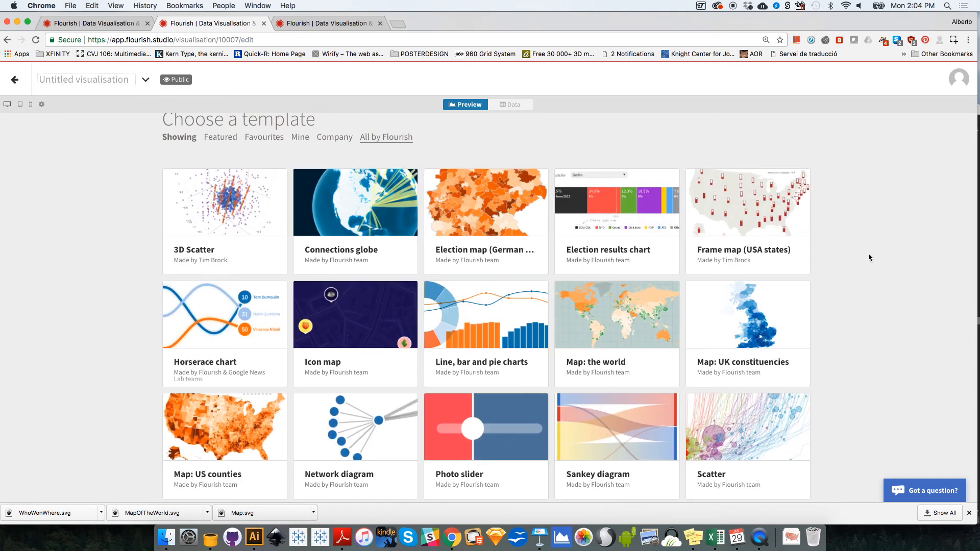
pyautogui.scroll(-3, 868, 253)
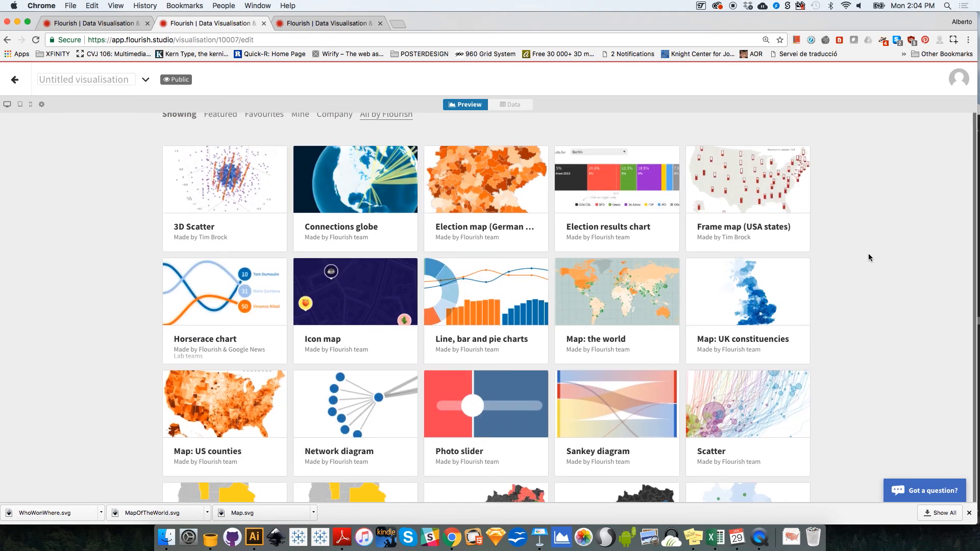
pyautogui.scroll(-2, 868, 253)
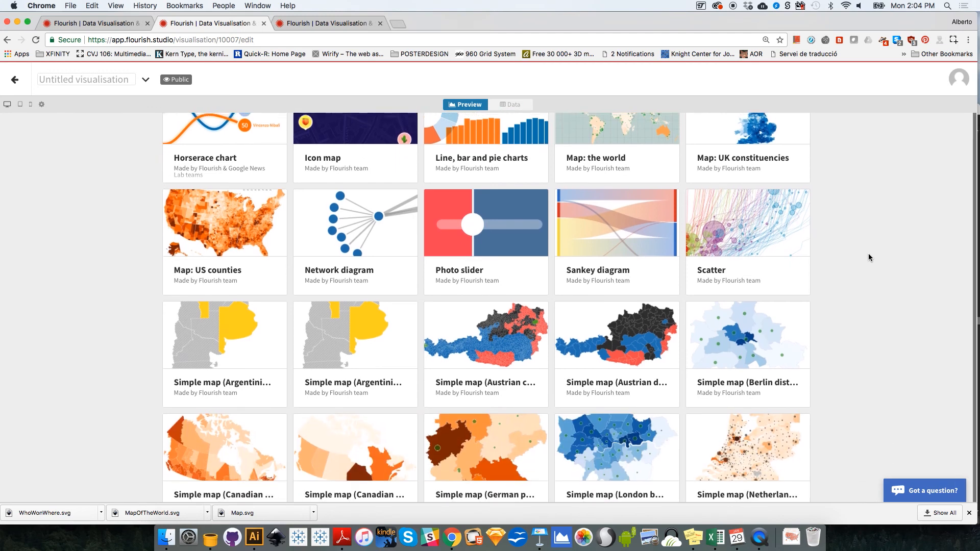
pyautogui.scroll(3, 868, 253)
pyautogui.scroll(3, 868, 253)
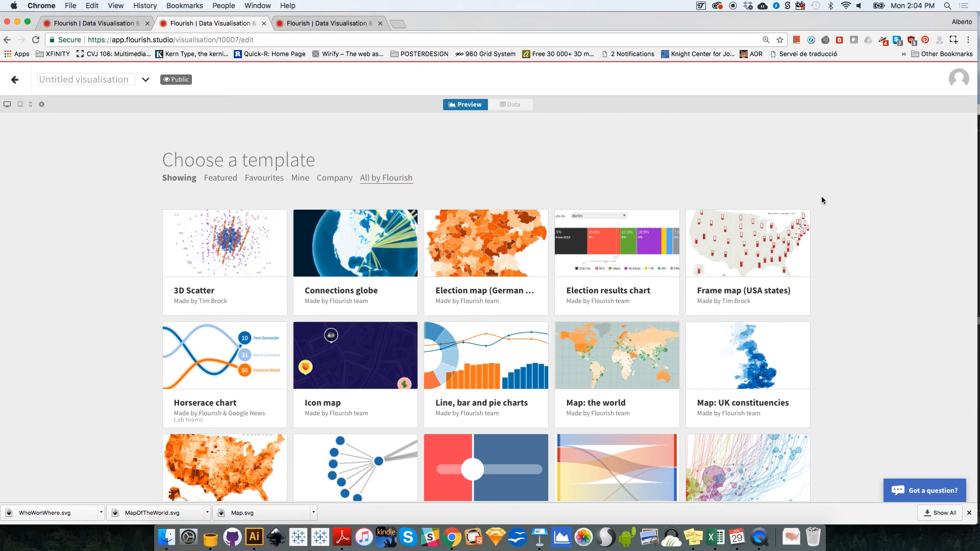
pyautogui.scroll(-1, 788, 160)
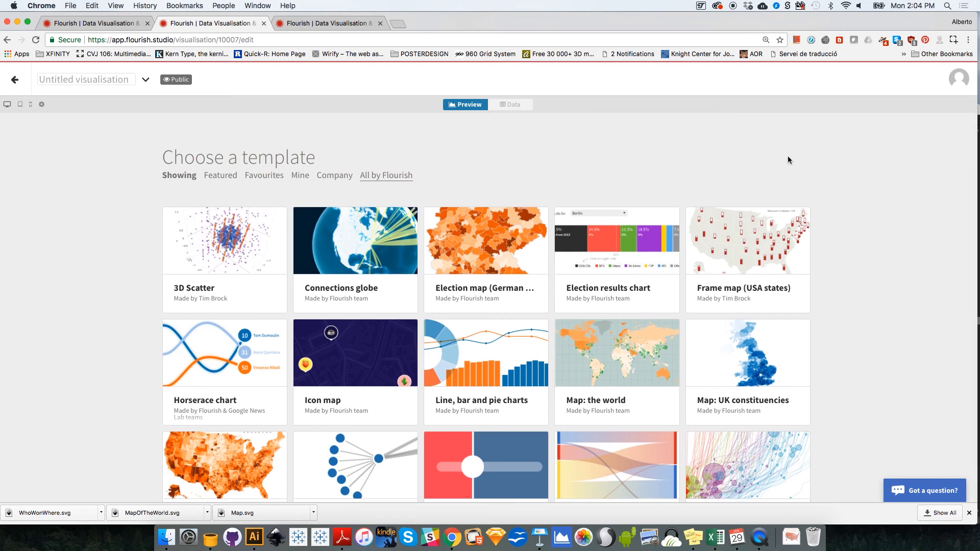
pyautogui.scroll(-2, 788, 157)
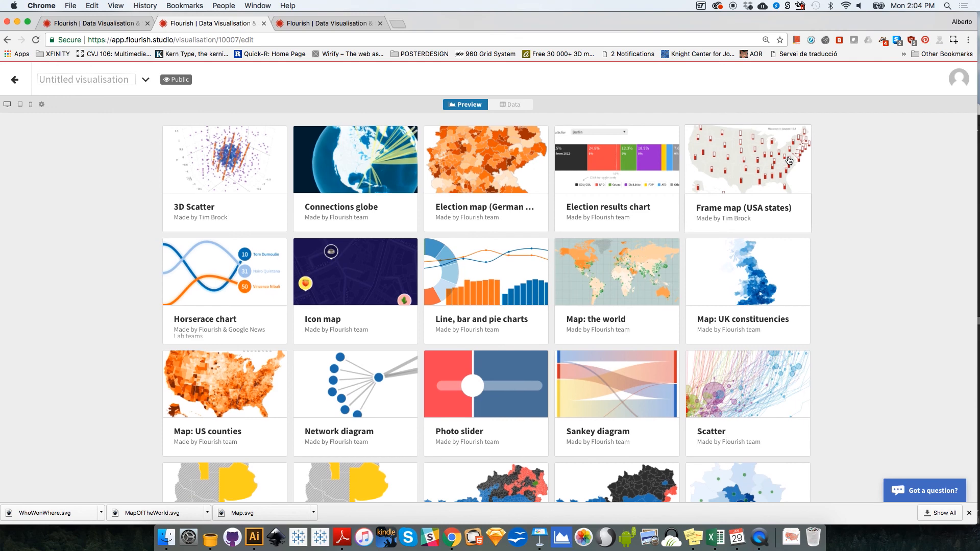
pyautogui.scroll(2, 788, 159)
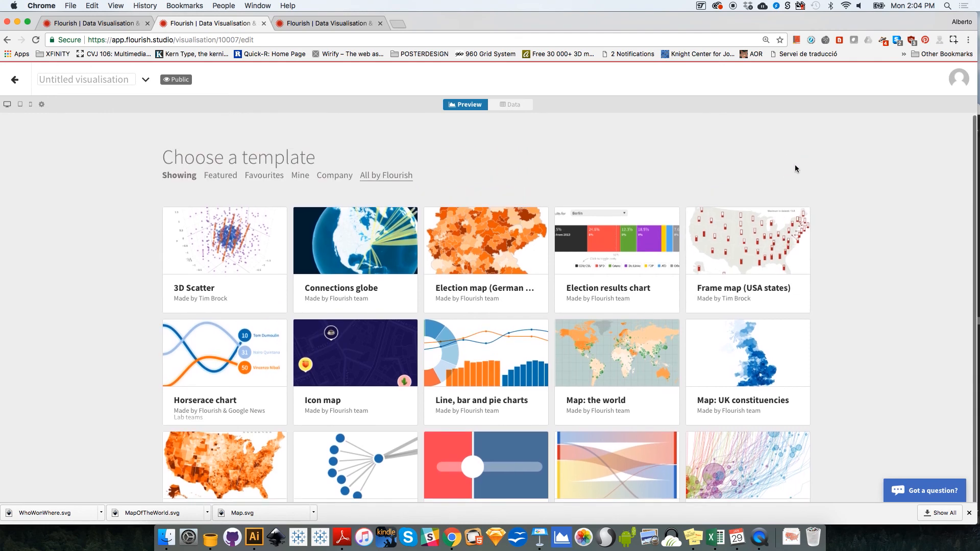
pyautogui.scroll(-4, 795, 168)
pyautogui.scroll(-8, 796, 170)
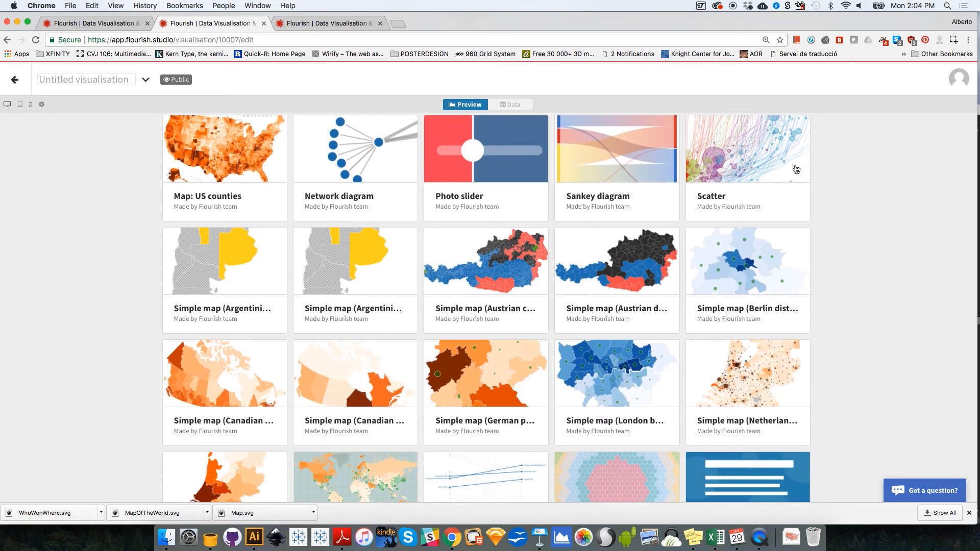
pyautogui.scroll(-3, 796, 169)
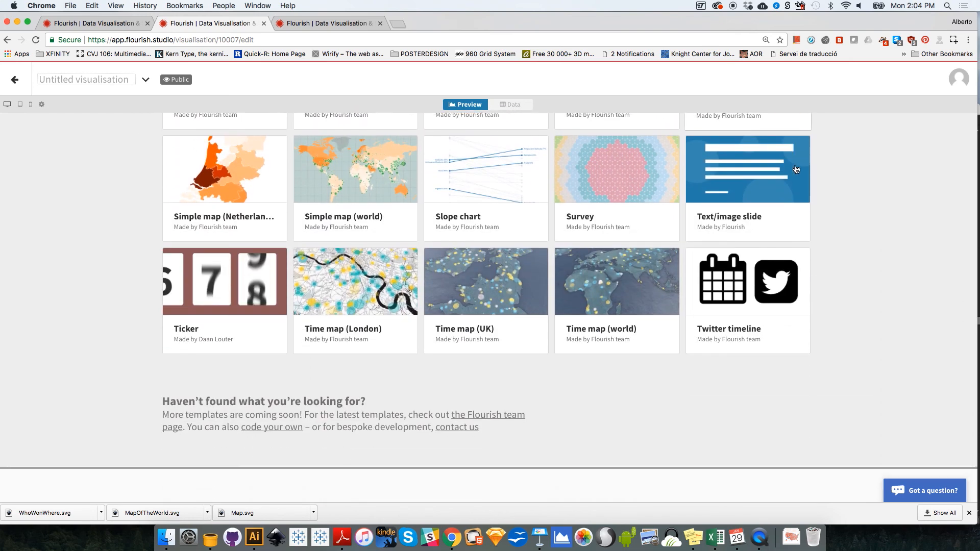
pyautogui.scroll(3, 796, 169)
pyautogui.scroll(11, 796, 170)
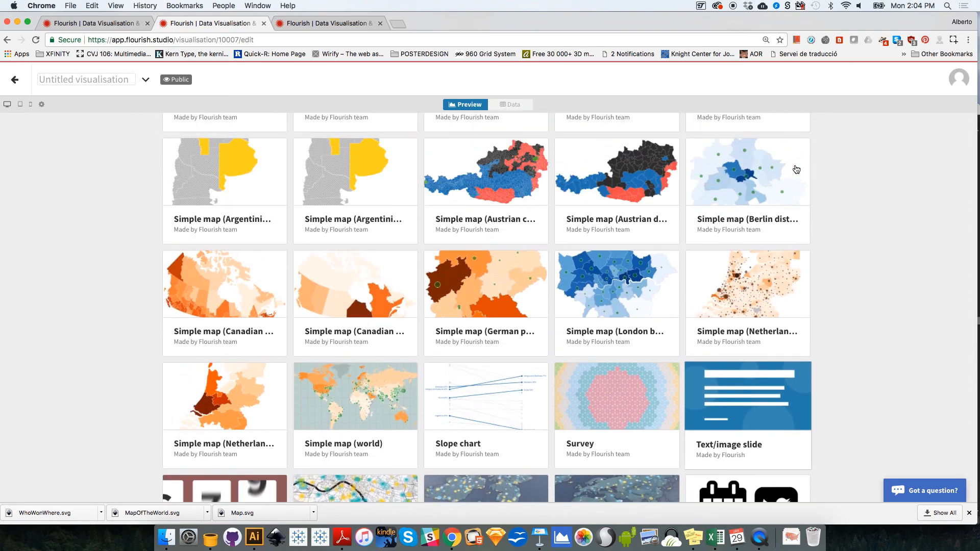
pyautogui.scroll(1, 797, 169)
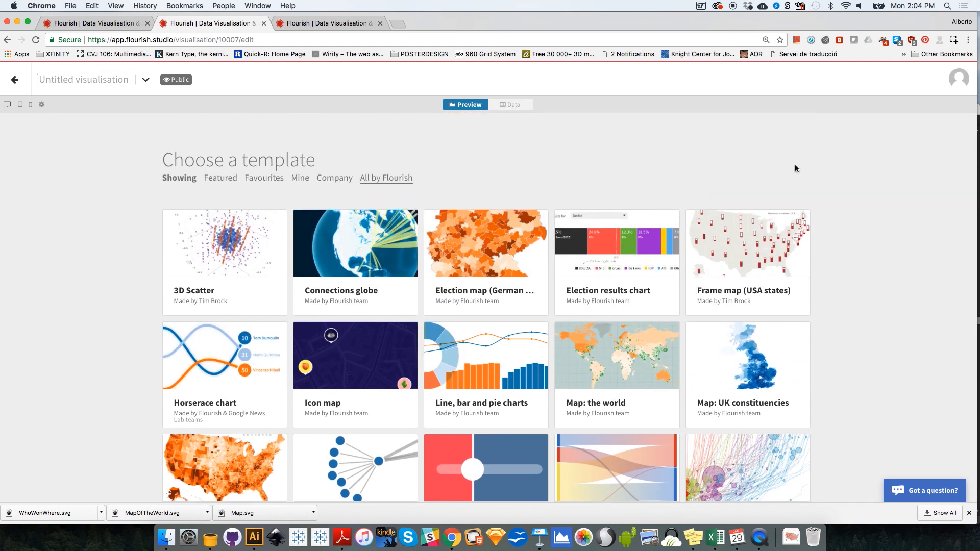